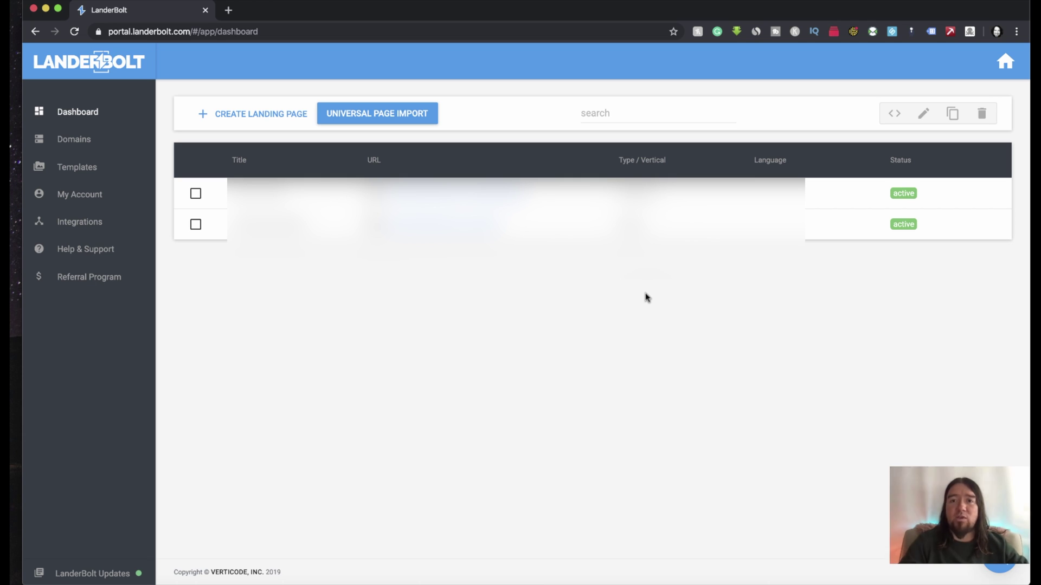
Load bestoftailopez.com in a new Chrome tab.
{"action": "left_click", "coordinate": [229, 11]}
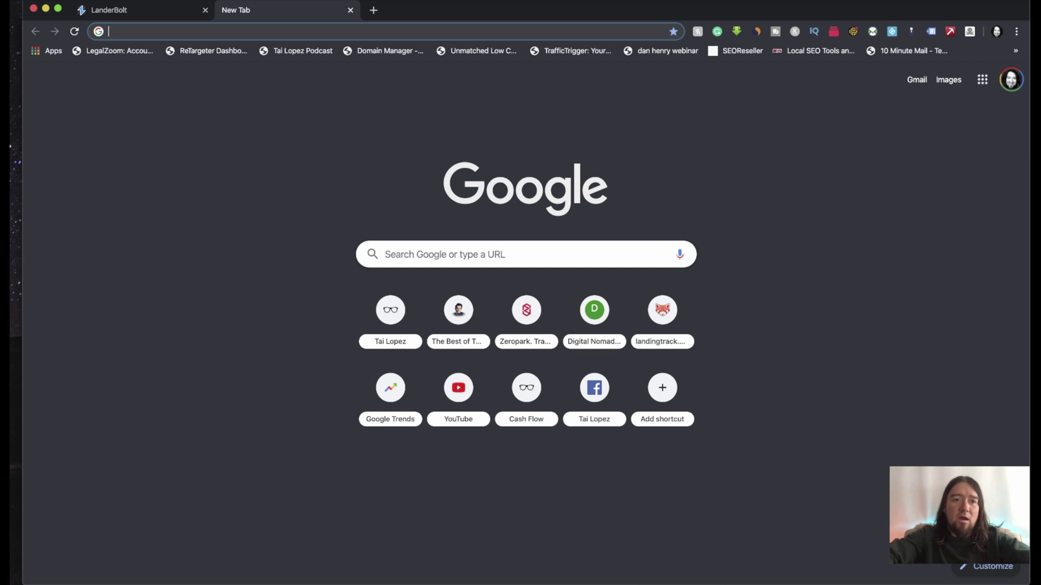
{"action": "type", "text": "best"}
{"action": "key", "text": "Return"}
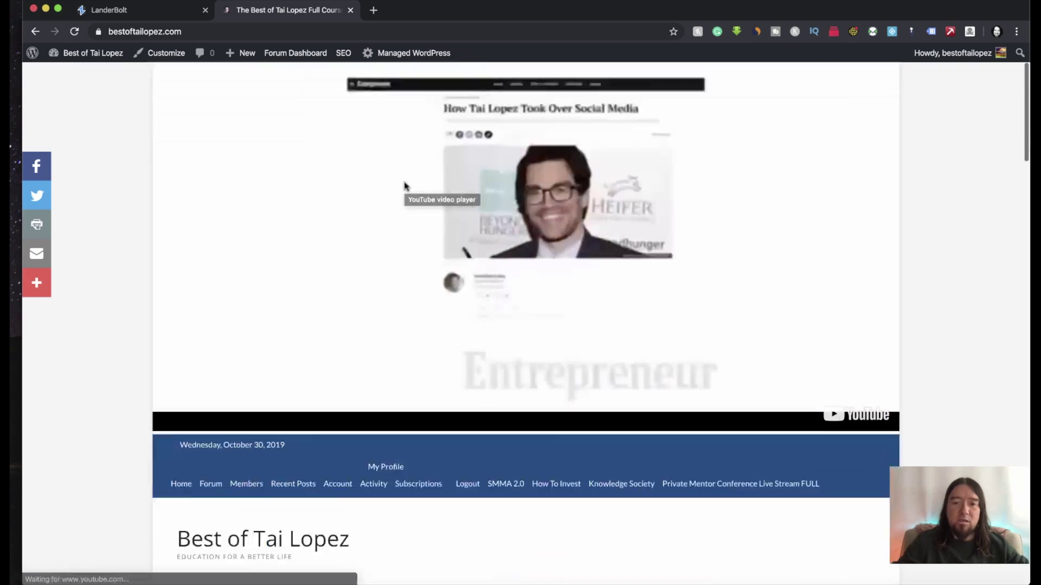
{"action": "scroll", "coordinate": [406, 187], "scroll_direction": "down", "scroll_amount": 10}
{"action": "scroll", "coordinate": [405, 187], "scroll_direction": "down", "scroll_amount": 1}
{"action": "scroll", "coordinate": [405, 187], "scroll_direction": "down", "scroll_amount": 5}
{"action": "scroll", "coordinate": [405, 188], "scroll_direction": "down", "scroll_amount": 2}
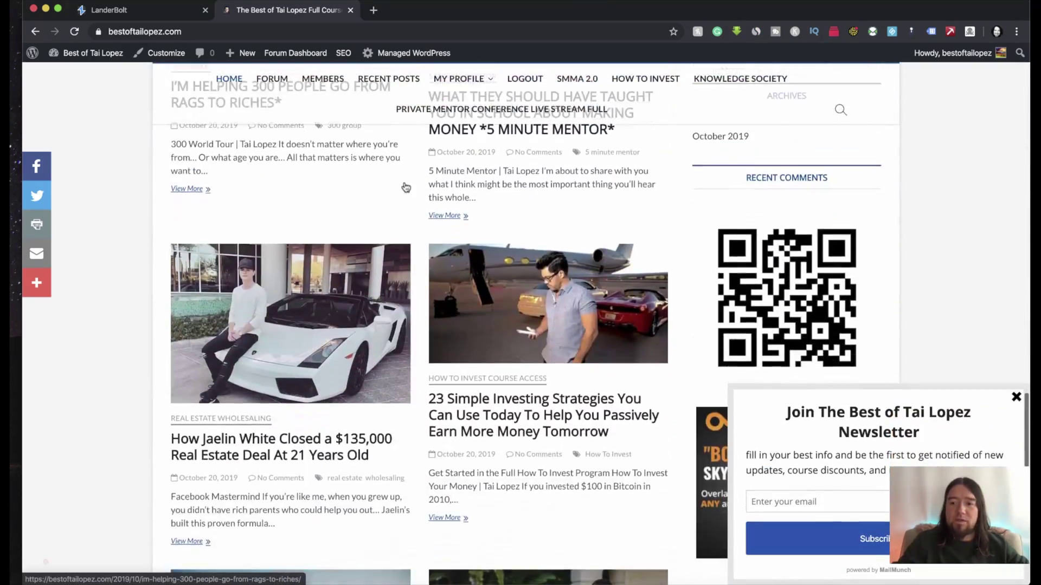
{"action": "scroll", "coordinate": [404, 187], "scroll_direction": "down", "scroll_amount": 5}
{"action": "scroll", "coordinate": [405, 187], "scroll_direction": "up", "scroll_amount": 5}
{"action": "scroll", "coordinate": [406, 187], "scroll_direction": "up", "scroll_amount": 10}
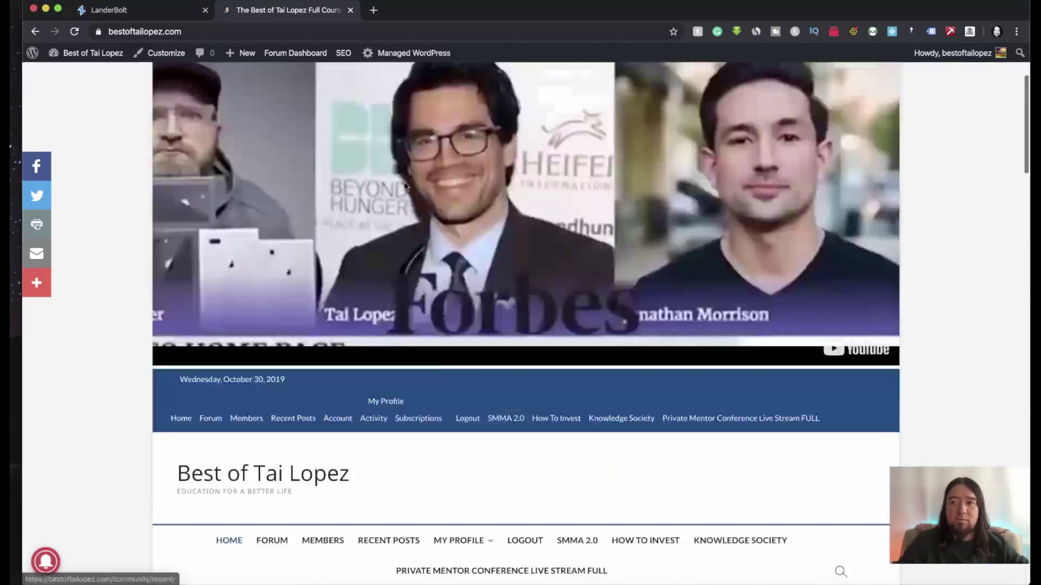
{"action": "scroll", "coordinate": [405, 188], "scroll_direction": "up", "scroll_amount": 3}
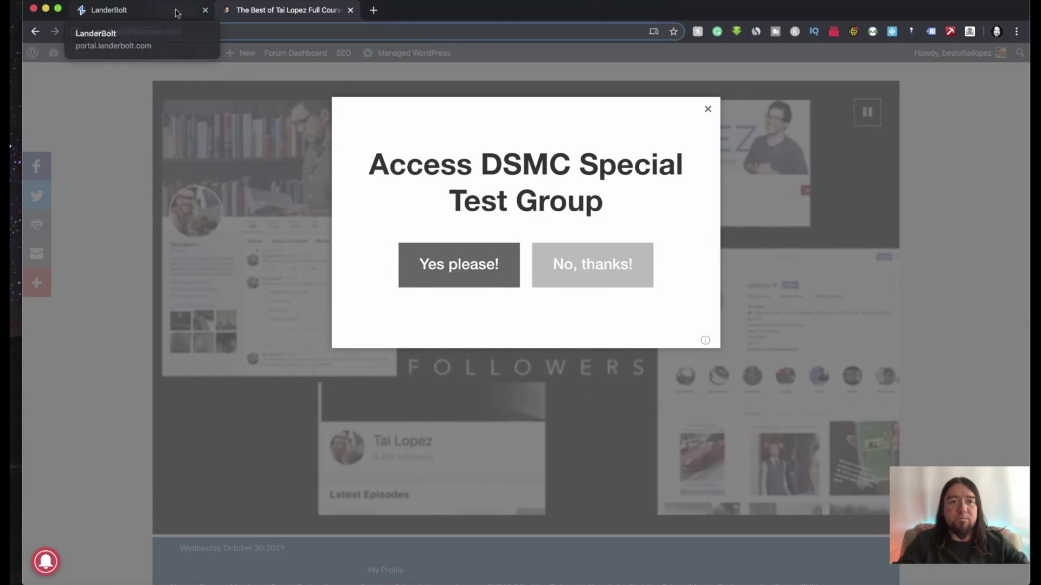
{"action": "left_click", "coordinate": [176, 11]}
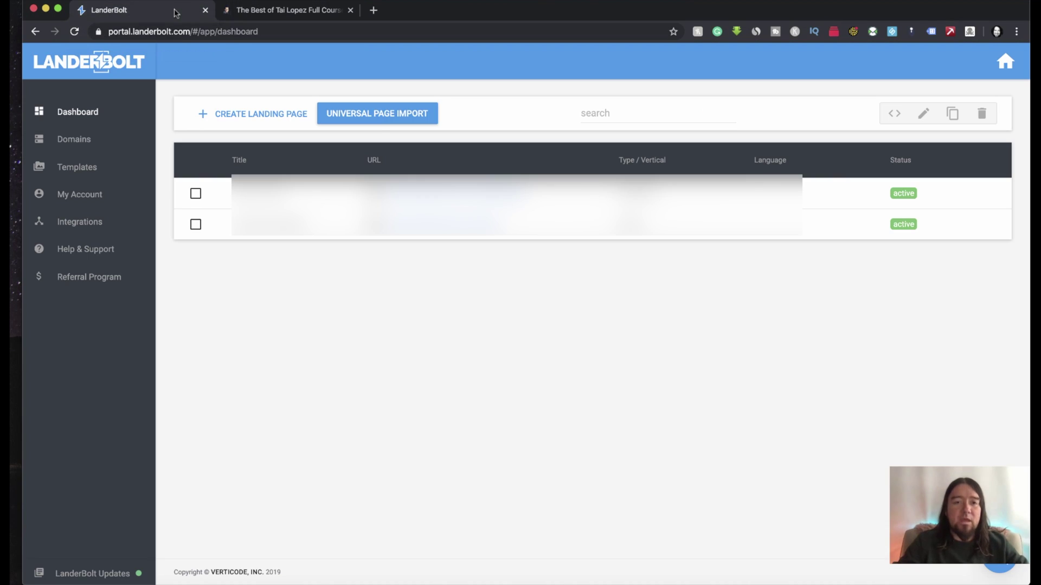
{"action": "left_click", "coordinate": [395, 116]}
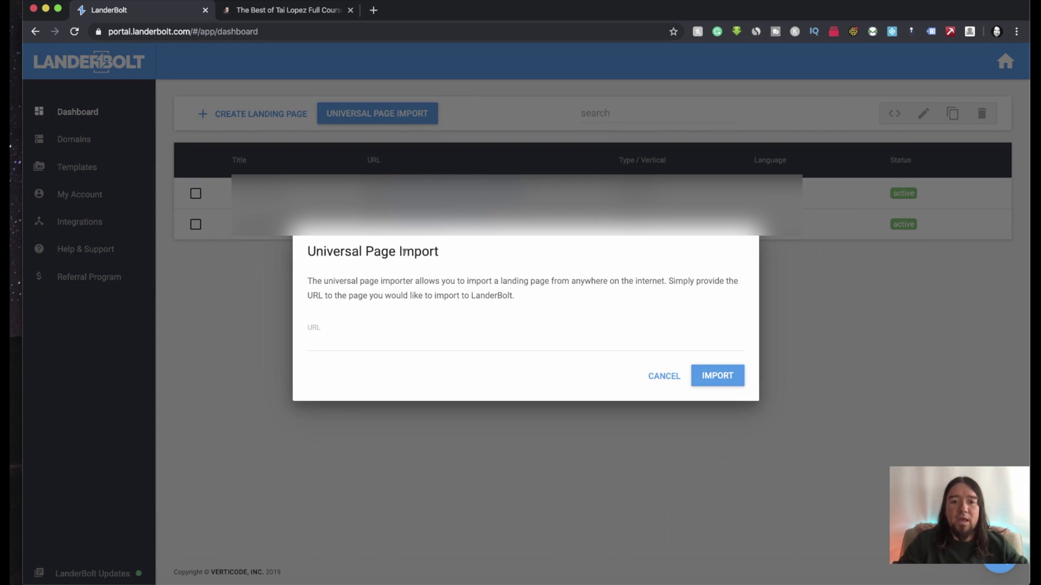
{"action": "left_click", "coordinate": [334, 342]}
{"action": "type", "text": "https://bestoftailopez.com/"}
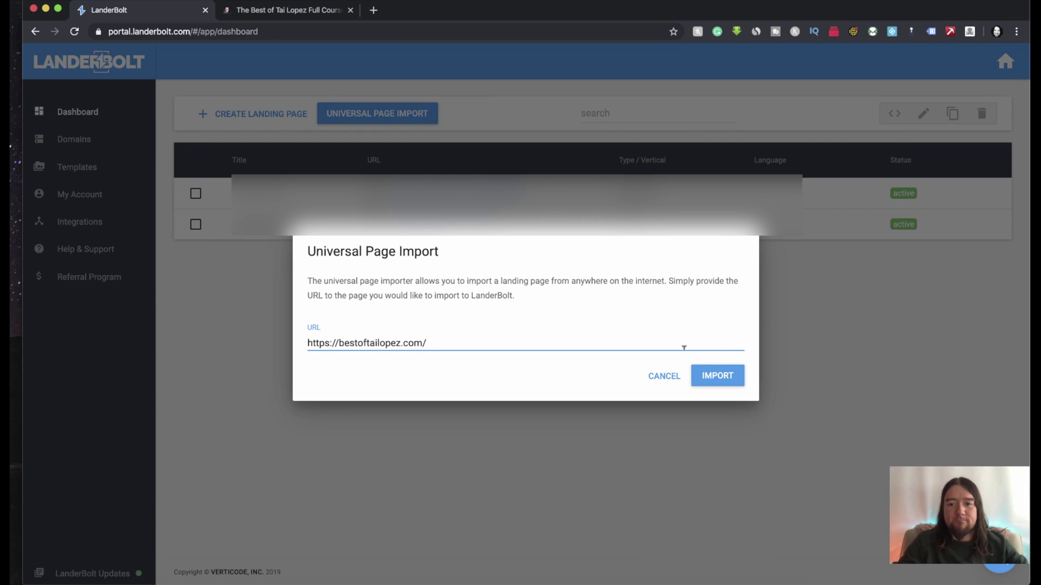
{"action": "left_click", "coordinate": [711, 375]}
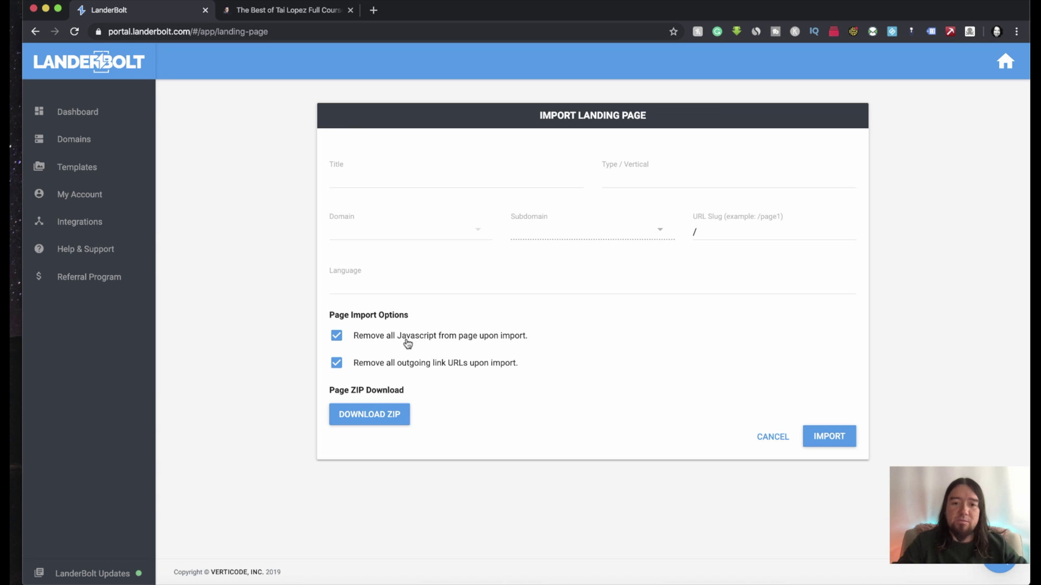
{"action": "left_click", "coordinate": [336, 336]}
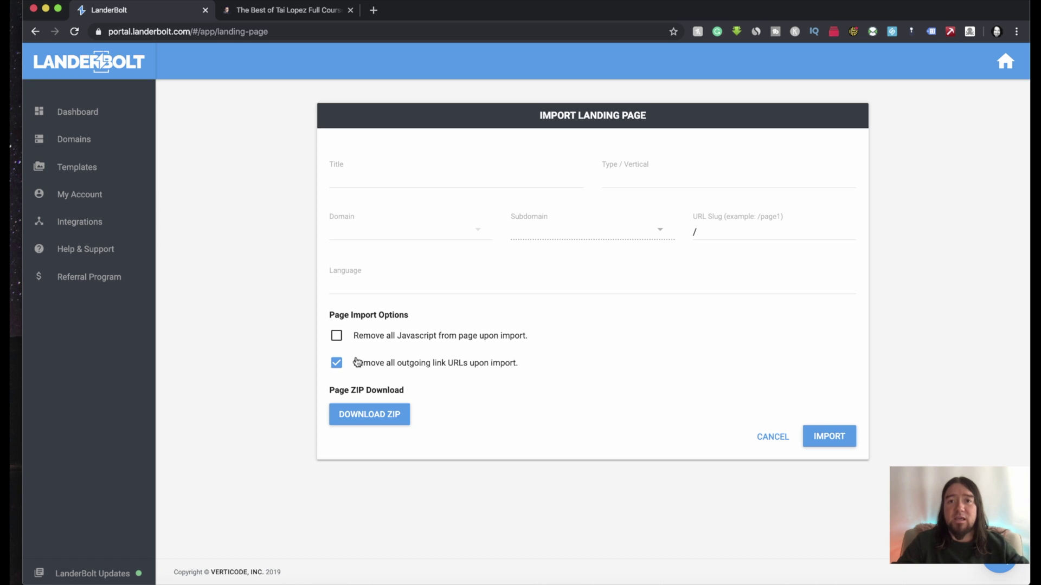
{"action": "left_click", "coordinate": [342, 179]}
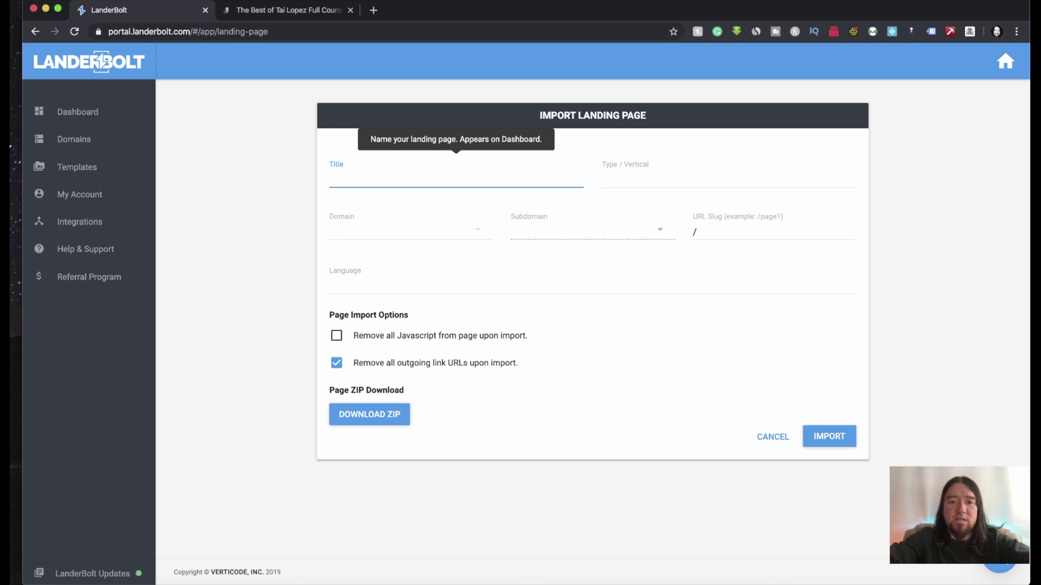
{"action": "type", "text": "best of tai"}
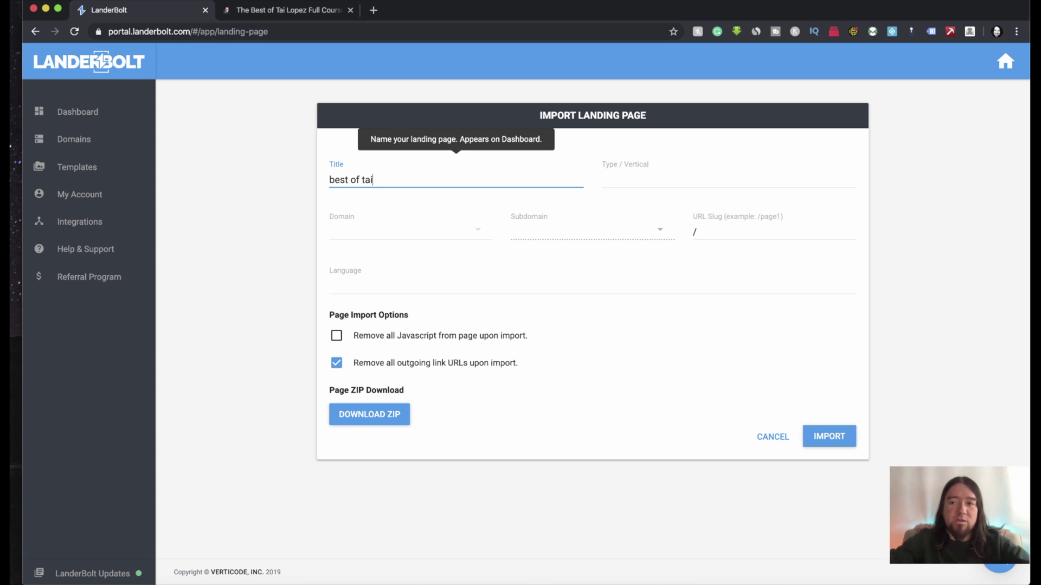
Import the page as 'best of tai', type 'biz', on advaluecircle.com at /bestoftai.
{"action": "left_click", "coordinate": [633, 174]}
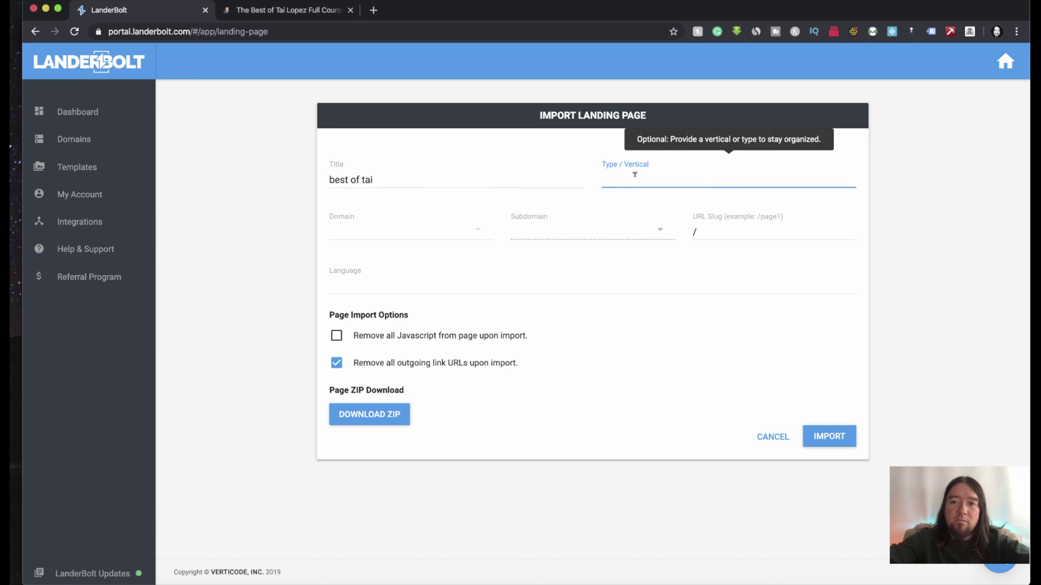
{"action": "type", "text": "biz"}
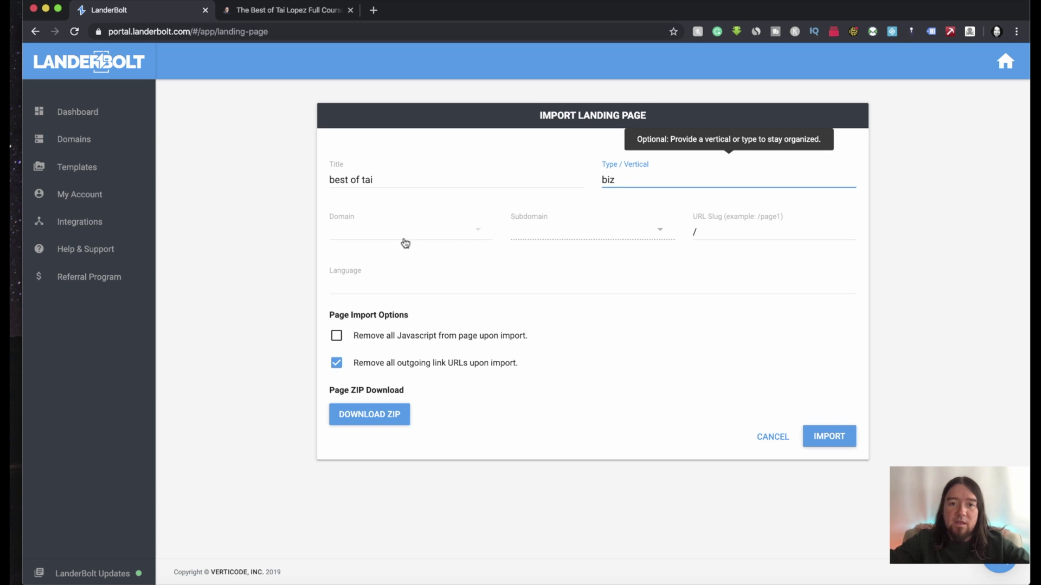
{"action": "left_click", "coordinate": [402, 240]}
{"action": "left_click", "coordinate": [392, 231]}
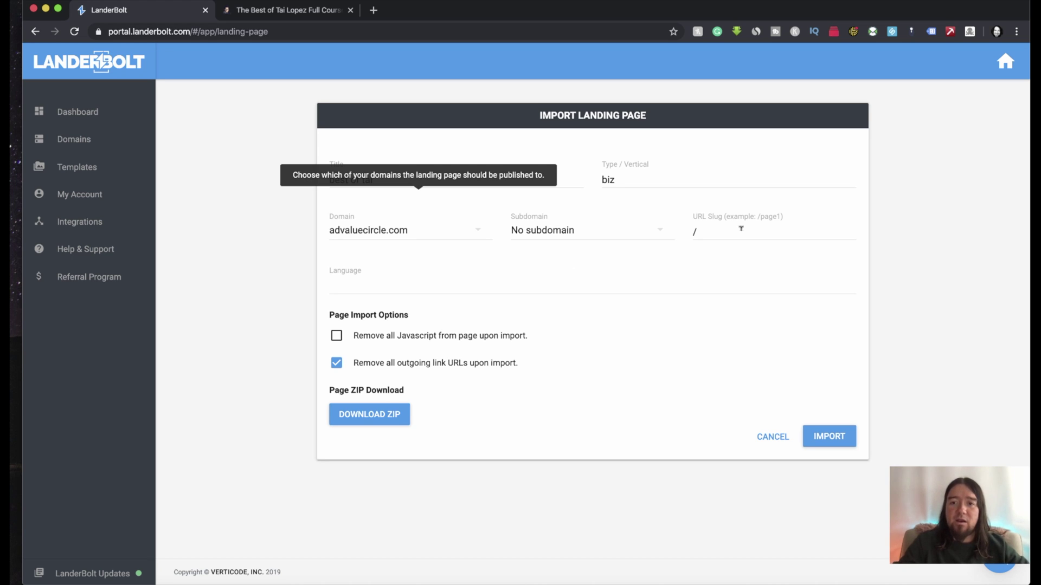
{"action": "left_click", "coordinate": [721, 229]}
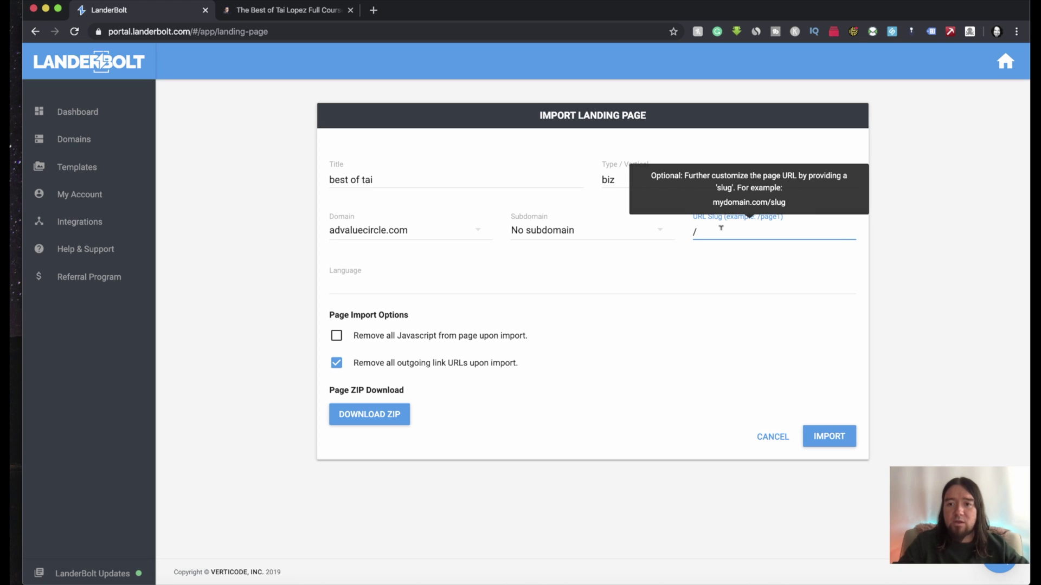
{"action": "type", "text": "bestofta"}
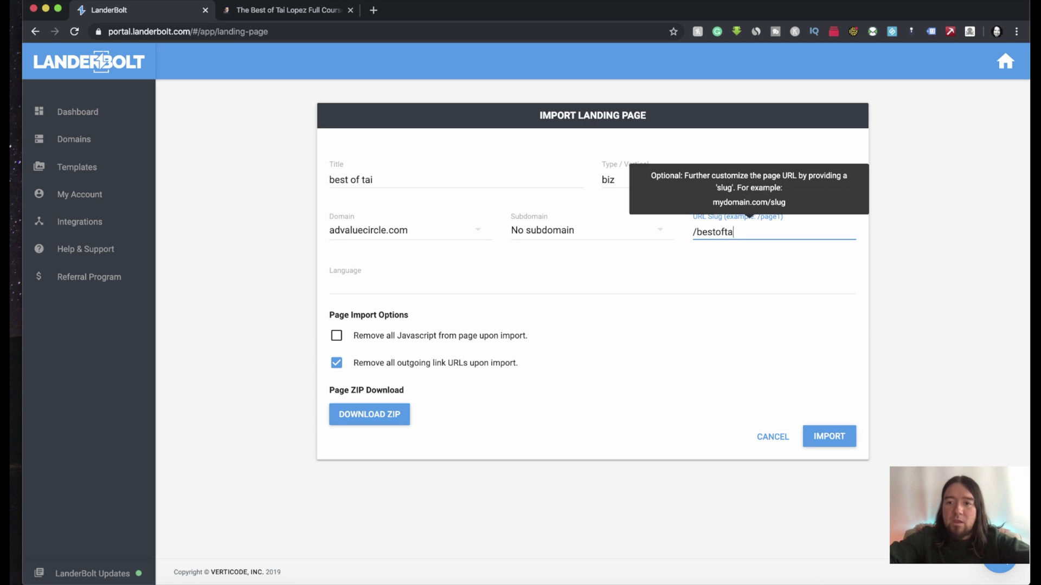
{"action": "type", "text": "i"}
{"action": "left_click", "coordinate": [729, 286]}
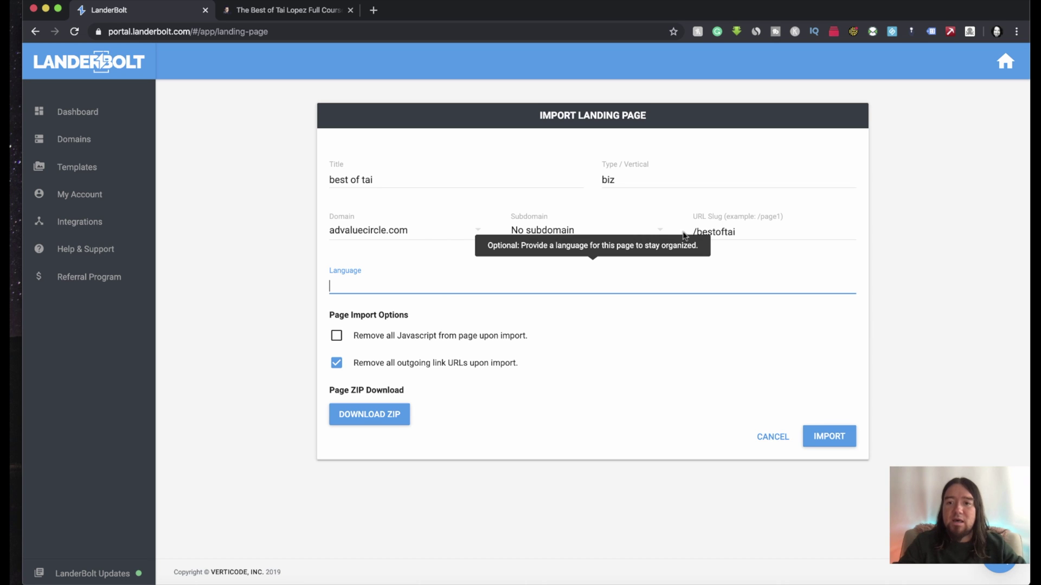
{"action": "left_click", "coordinate": [829, 437]}
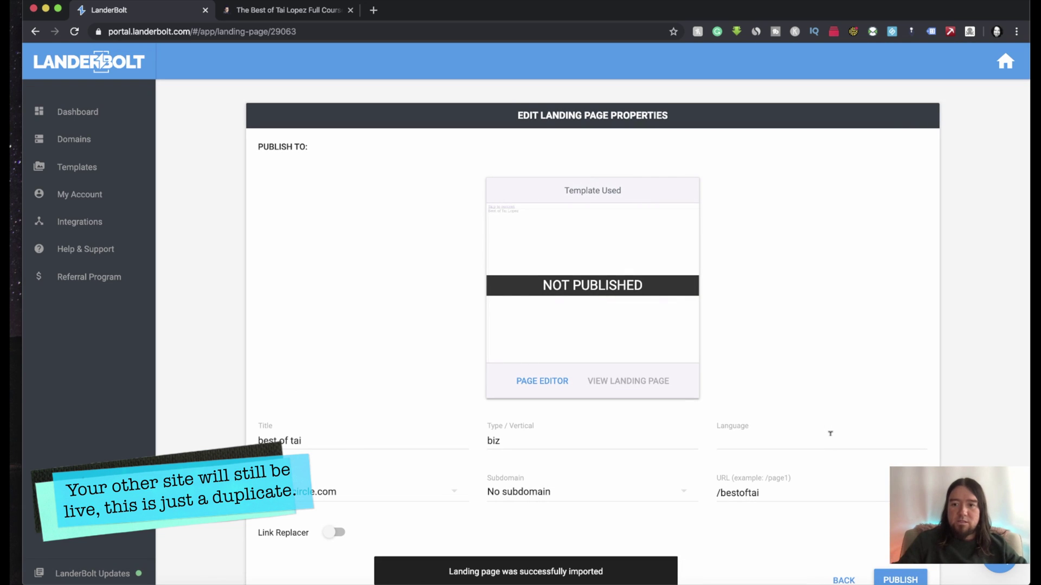
{"action": "scroll", "coordinate": [474, 82], "scroll_direction": "down", "scroll_amount": 2}
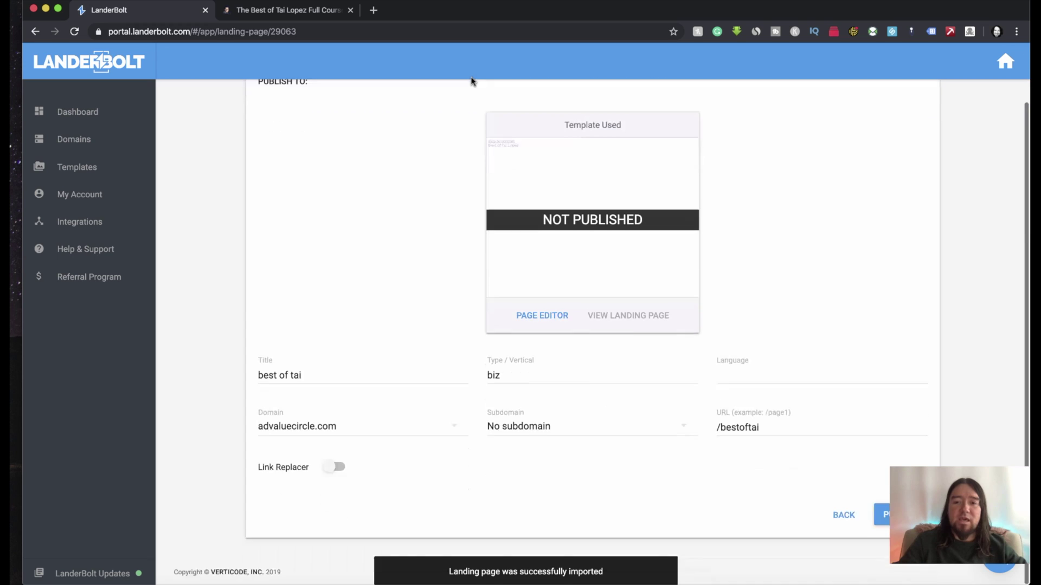
{"action": "left_click", "coordinate": [334, 467]}
{"action": "left_click", "coordinate": [407, 477]}
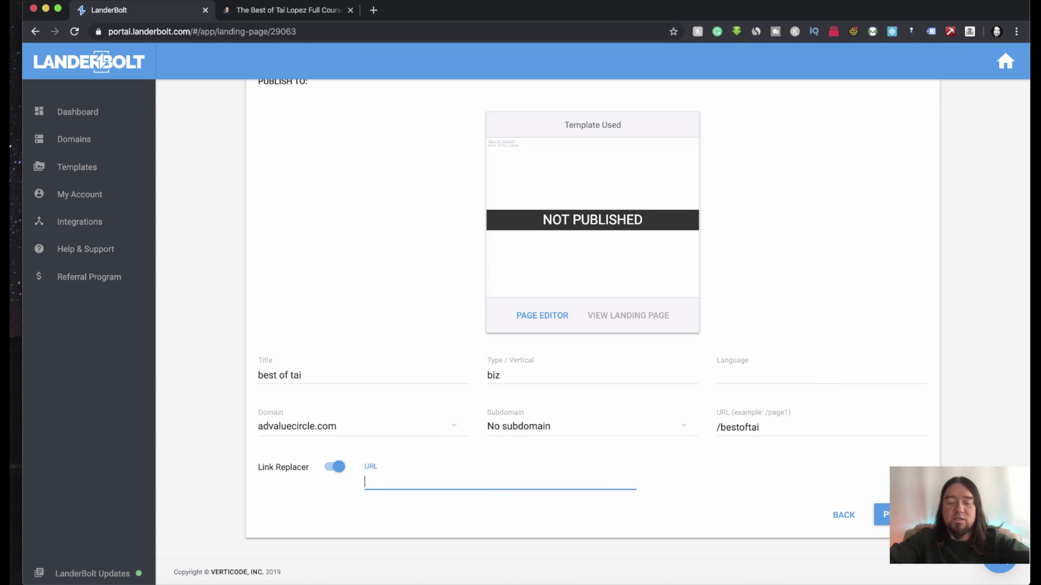
{"action": "type", "text": "https:/"}
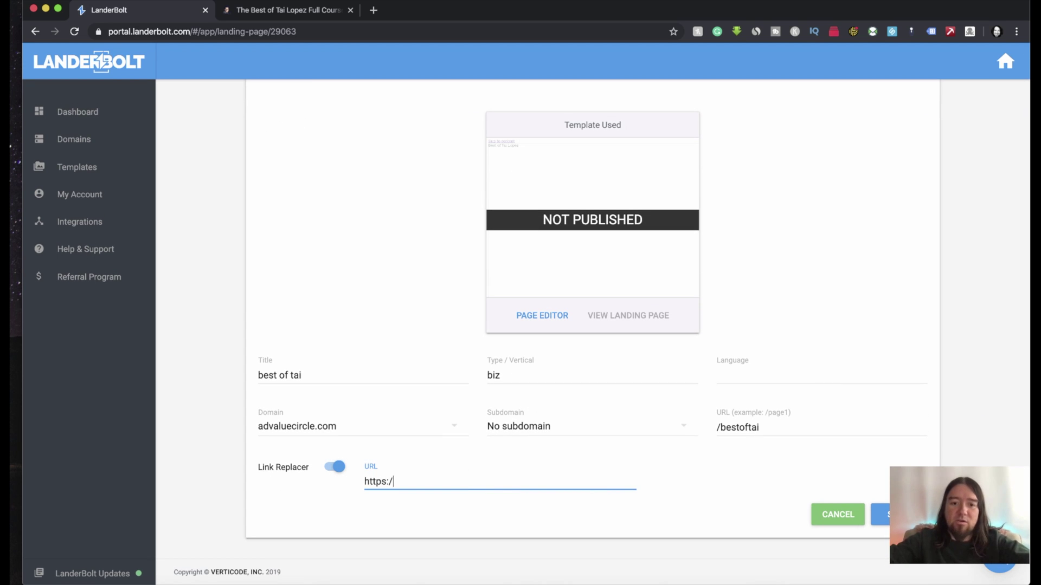
{"action": "type", "text": "/go"}
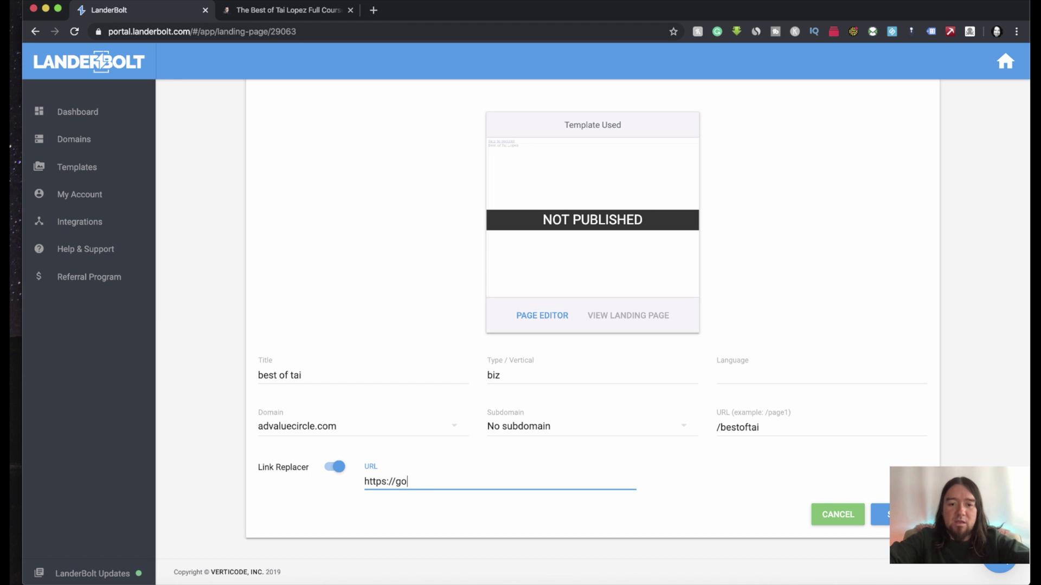
{"action": "type", "text": "ogle.com"}
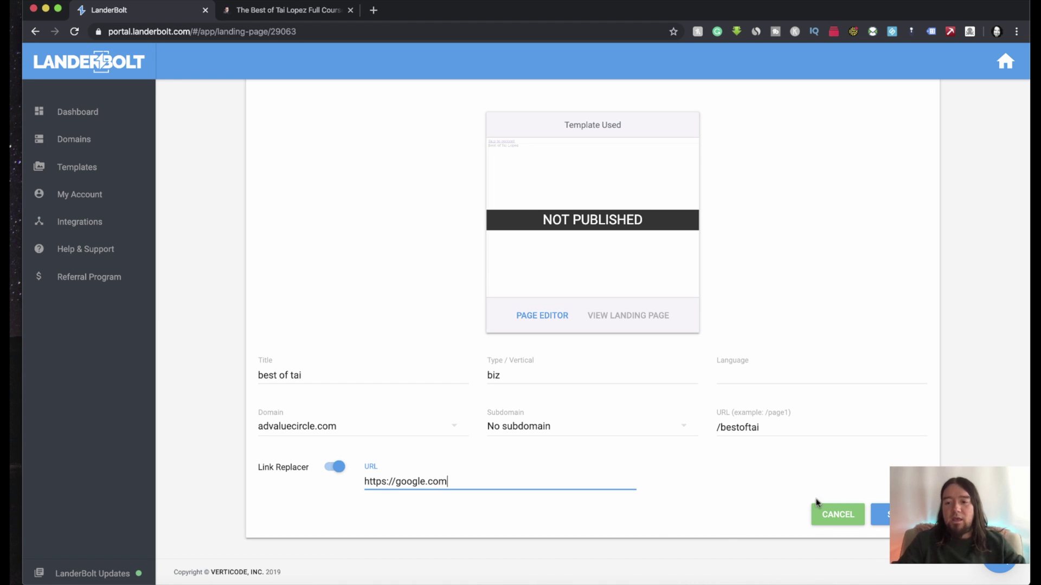
{"action": "left_click", "coordinate": [887, 515]}
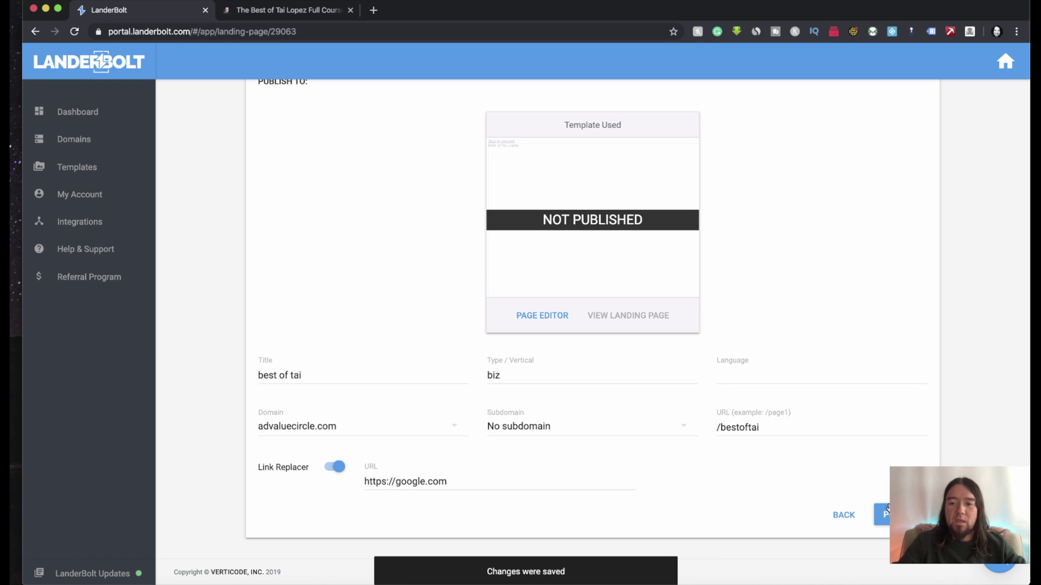
{"action": "left_click", "coordinate": [886, 514]}
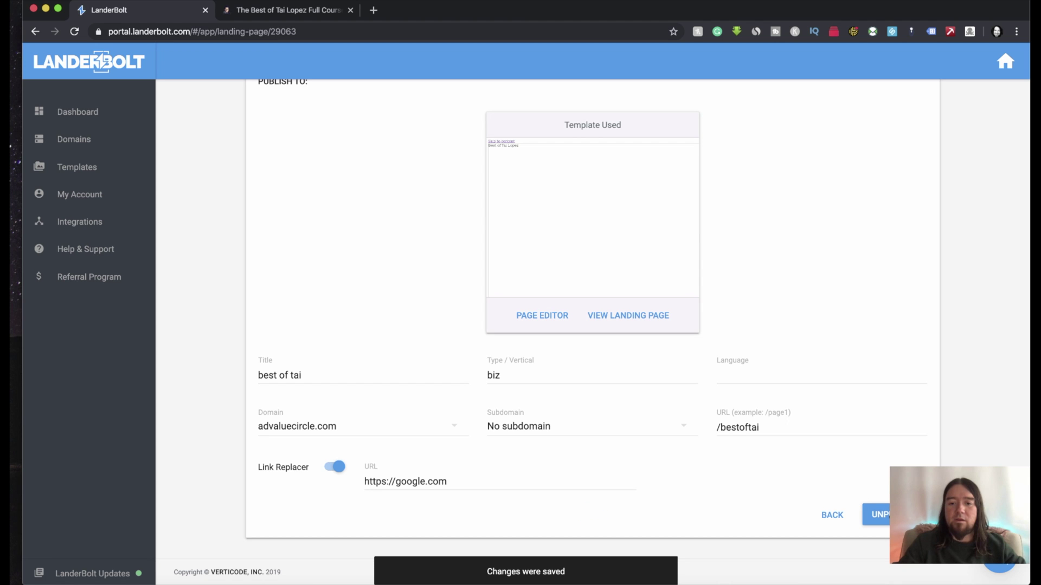
{"action": "left_click", "coordinate": [647, 318]}
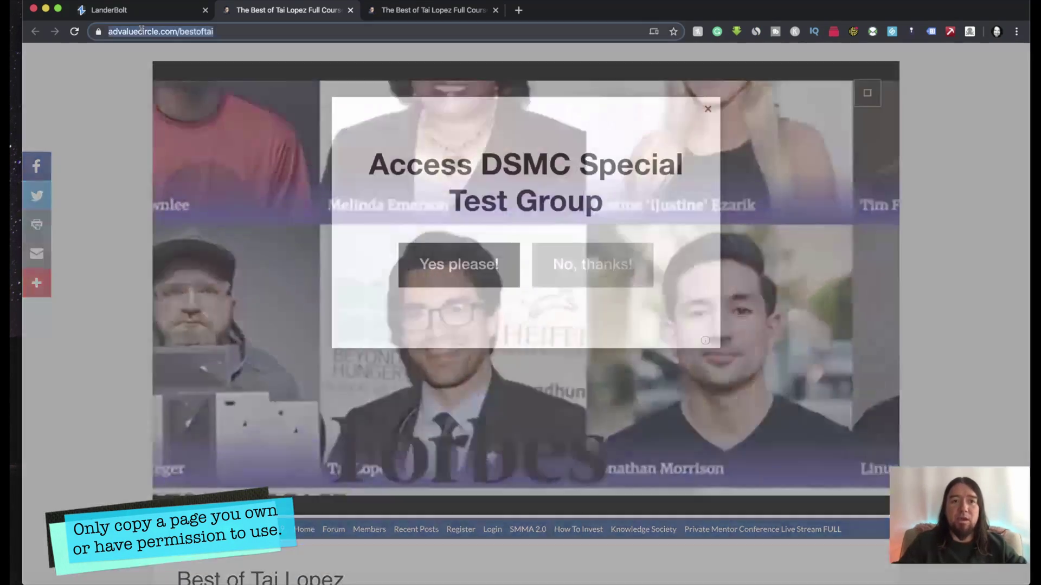
Dismiss the popup on the live /bestoftai page and follow a link to confirm it opens google.com.
{"action": "double_click", "coordinate": [139, 31]}
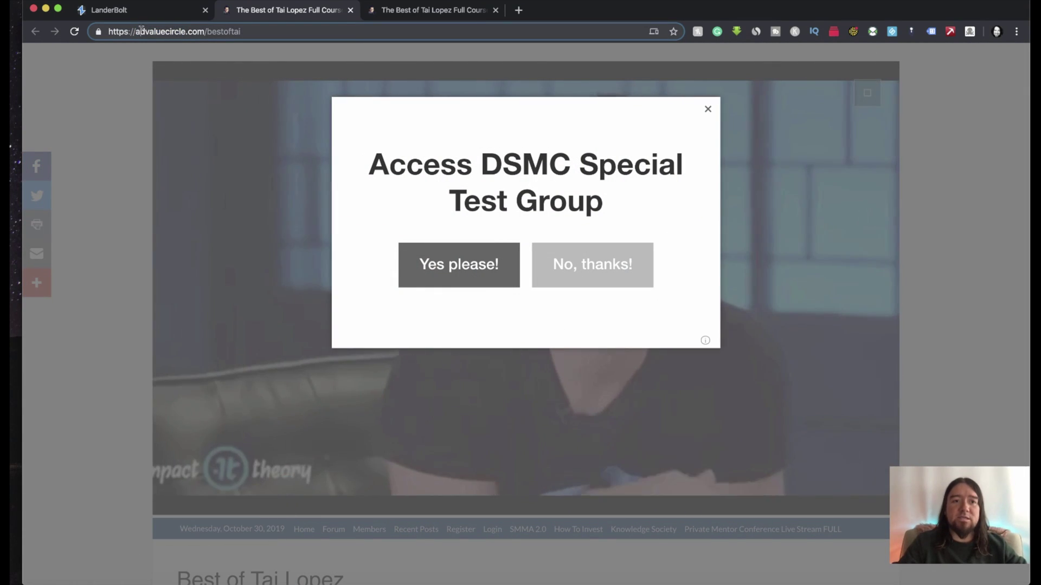
{"action": "left_click", "coordinate": [130, 53]}
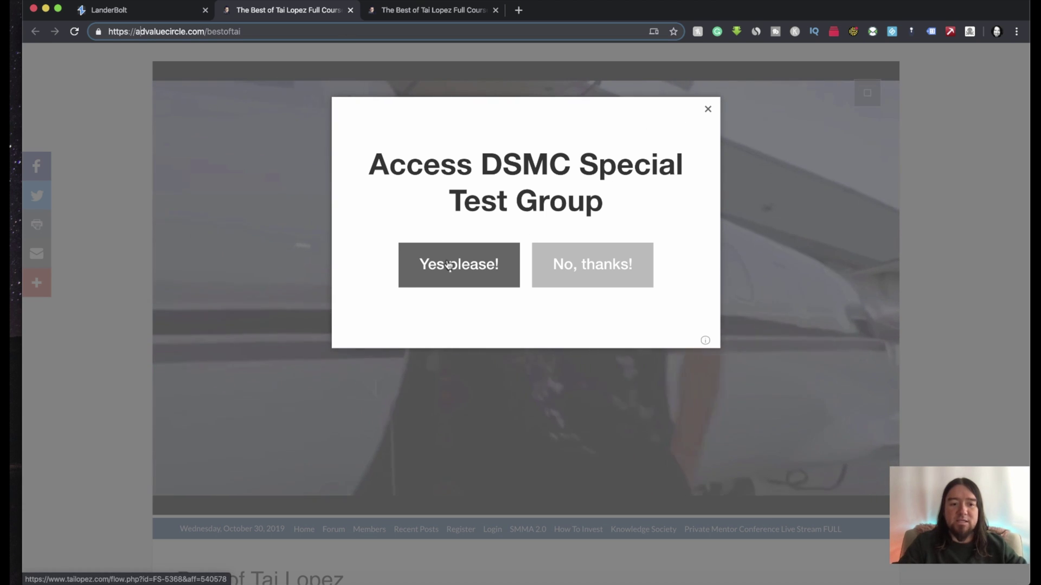
{"action": "left_click", "coordinate": [707, 108]}
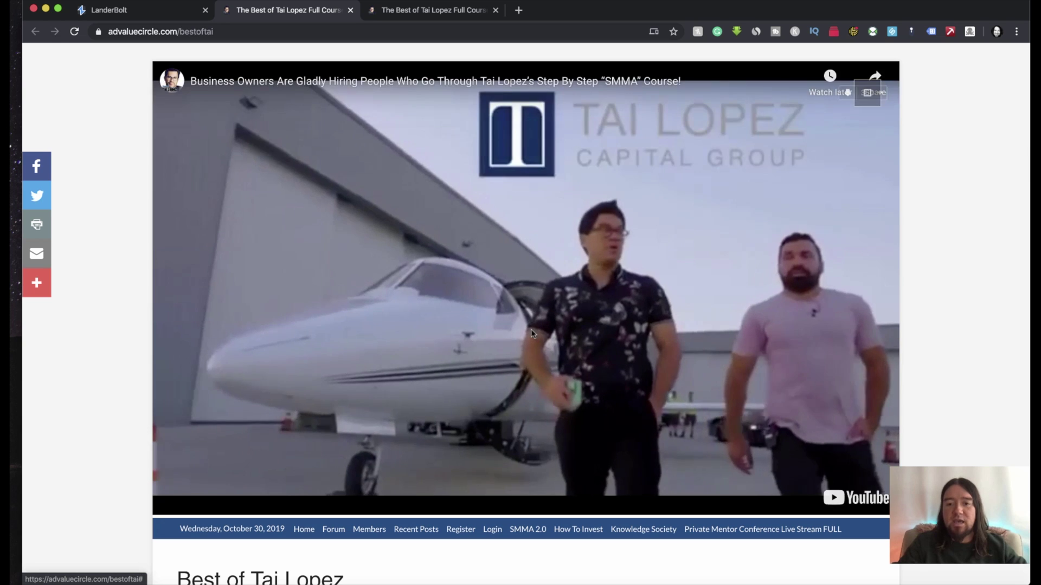
{"action": "scroll", "coordinate": [531, 330], "scroll_direction": "down", "scroll_amount": 3}
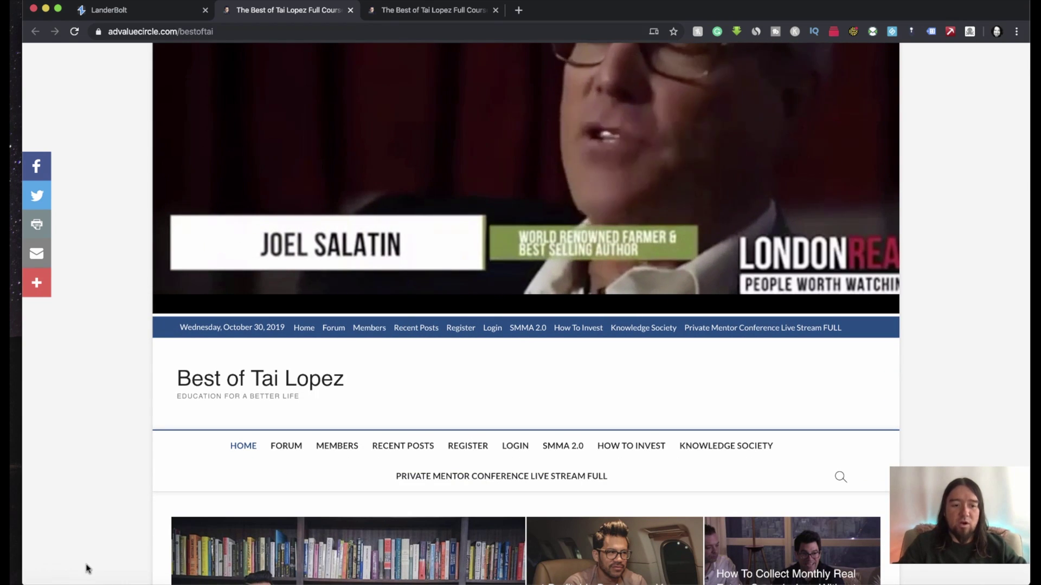
{"action": "left_click", "coordinate": [410, 330]}
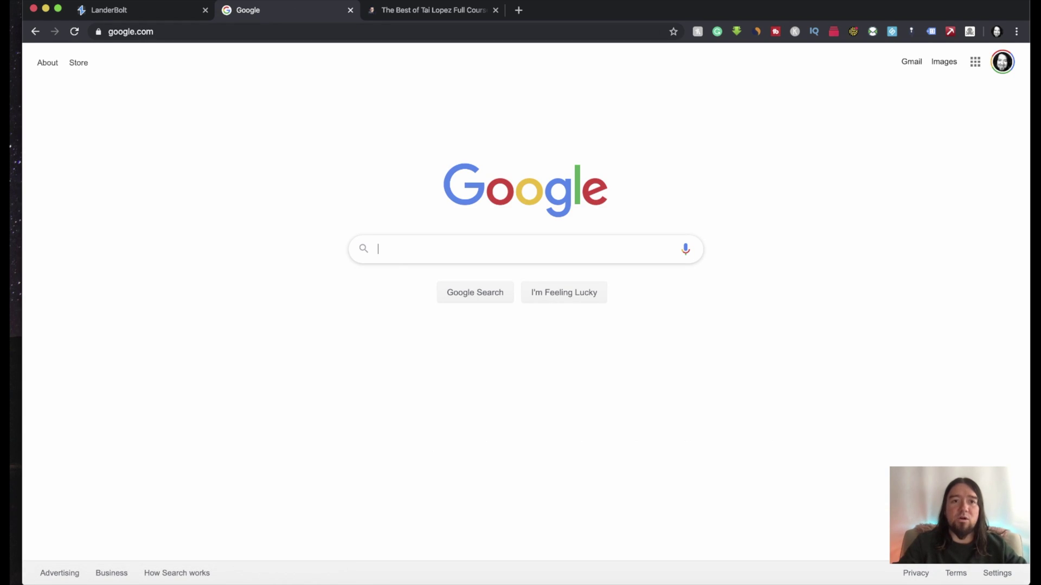
{"action": "left_click", "coordinate": [36, 32]}
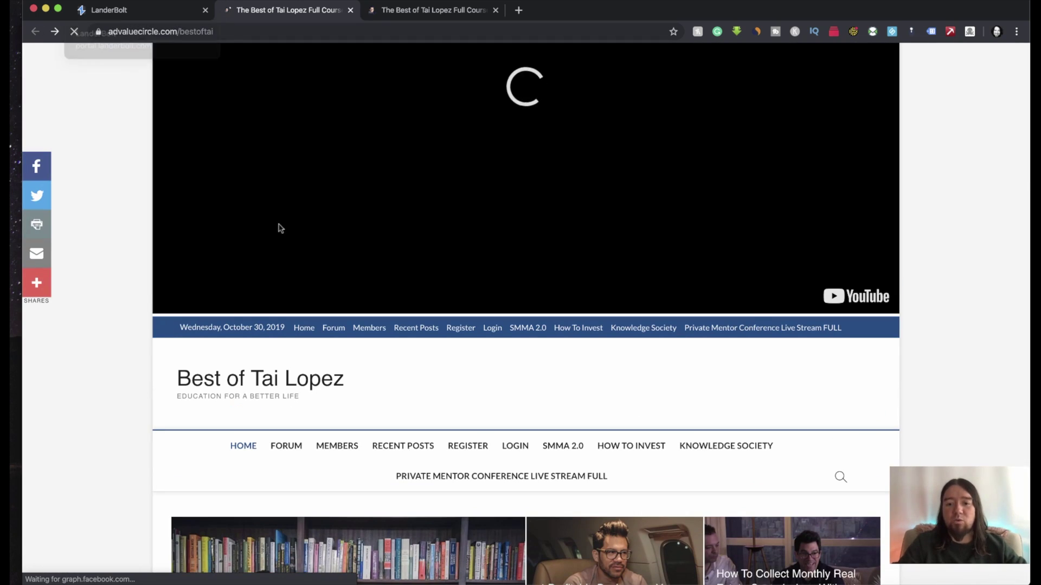
{"action": "scroll", "coordinate": [278, 231], "scroll_direction": "down", "scroll_amount": 3}
{"action": "scroll", "coordinate": [278, 231], "scroll_direction": "down", "scroll_amount": 2}
{"action": "scroll", "coordinate": [278, 231], "scroll_direction": "down", "scroll_amount": 3}
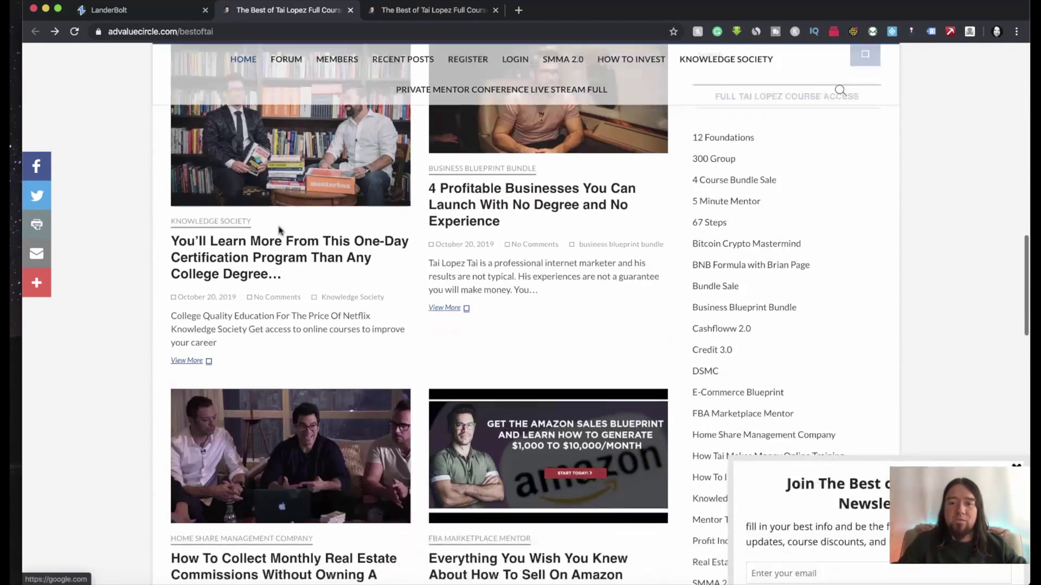
{"action": "scroll", "coordinate": [279, 231], "scroll_direction": "down", "scroll_amount": 2}
{"action": "scroll", "coordinate": [278, 231], "scroll_direction": "down", "scroll_amount": 5}
{"action": "scroll", "coordinate": [278, 231], "scroll_direction": "down", "scroll_amount": 1}
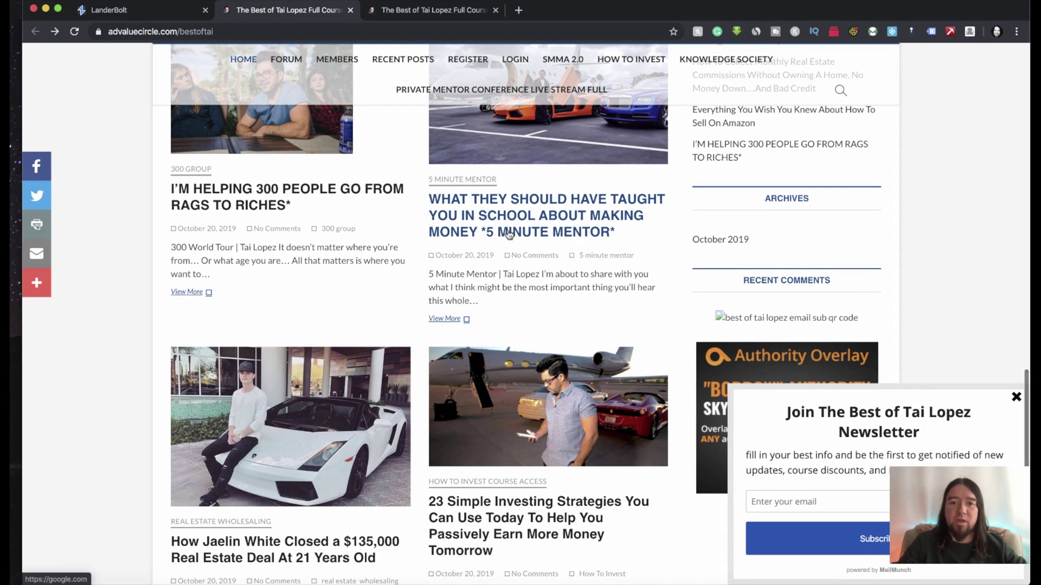
Go back to the best of tai page, then to LanderBolt's landing-page list.
{"action": "key", "text": "super+l"}
{"action": "type", "text": "google.com"}
{"action": "key", "text": "Return"}
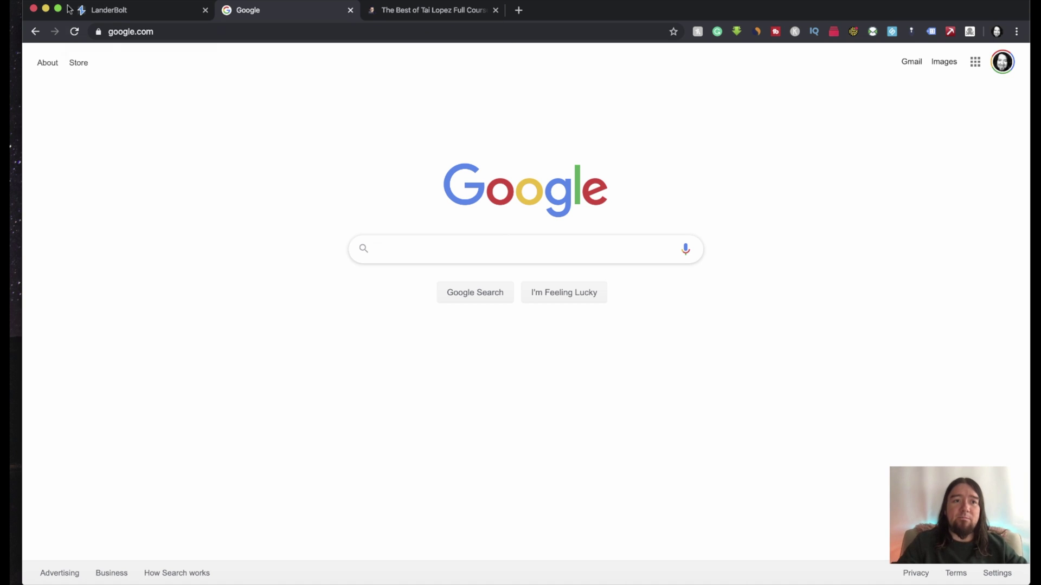
{"action": "left_click", "coordinate": [35, 32]}
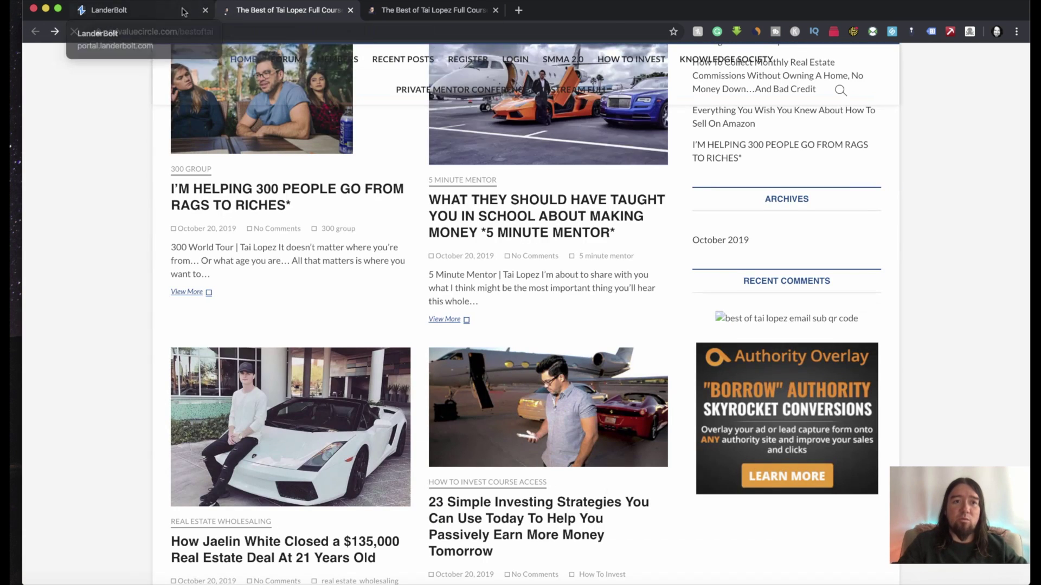
{"action": "left_click", "coordinate": [157, 10]}
{"action": "left_click", "coordinate": [77, 112]}
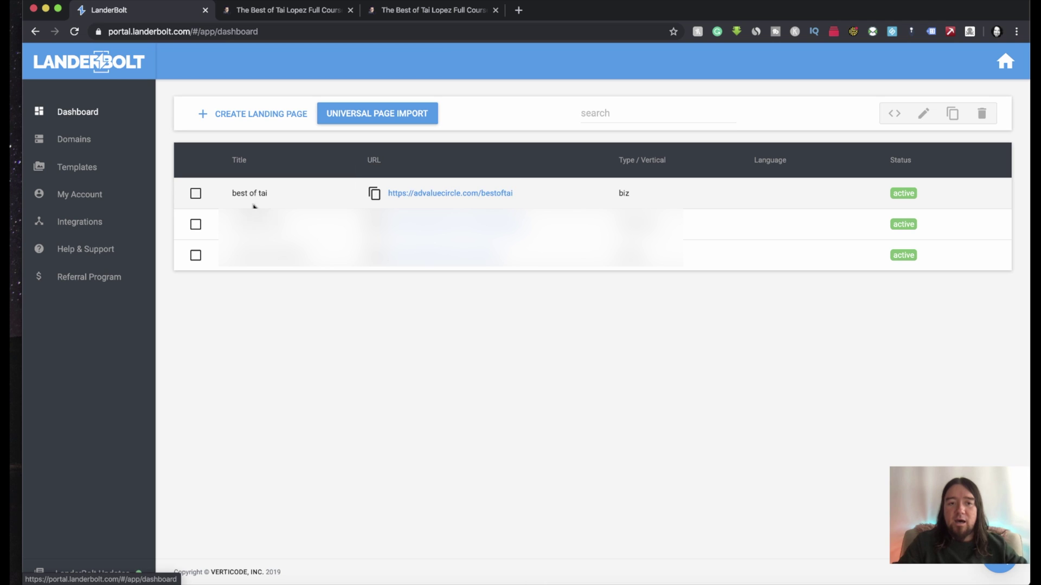
{"action": "left_click", "coordinate": [195, 194]}
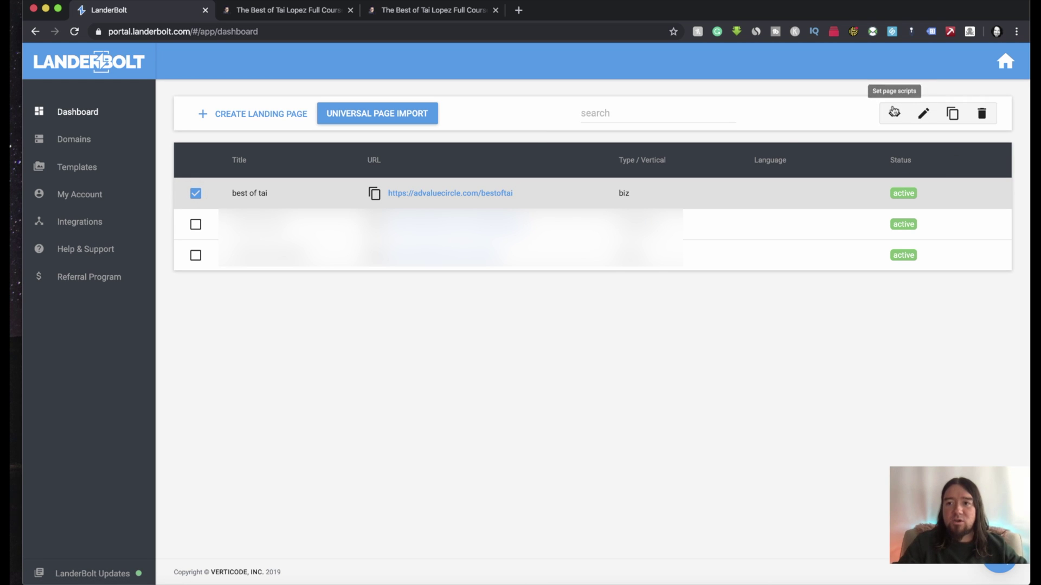
{"action": "left_click", "coordinate": [894, 115]}
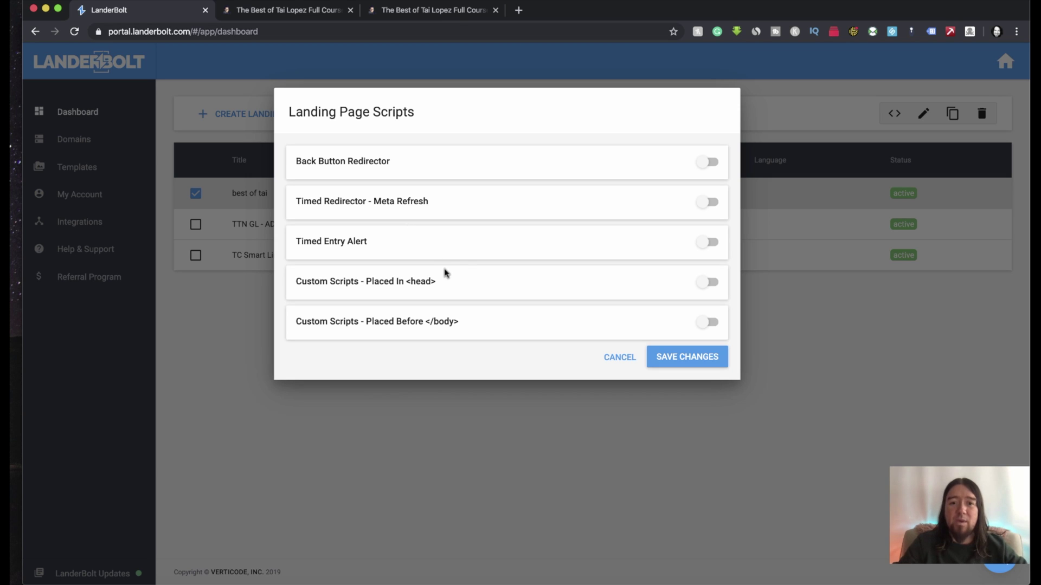
{"action": "left_click", "coordinate": [707, 284]}
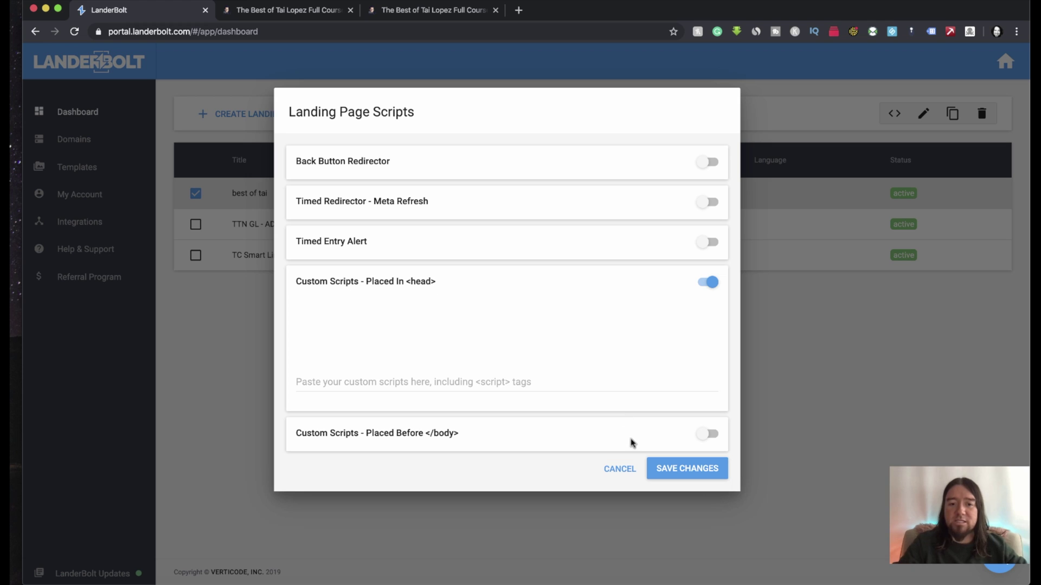
{"action": "left_click", "coordinate": [706, 284]}
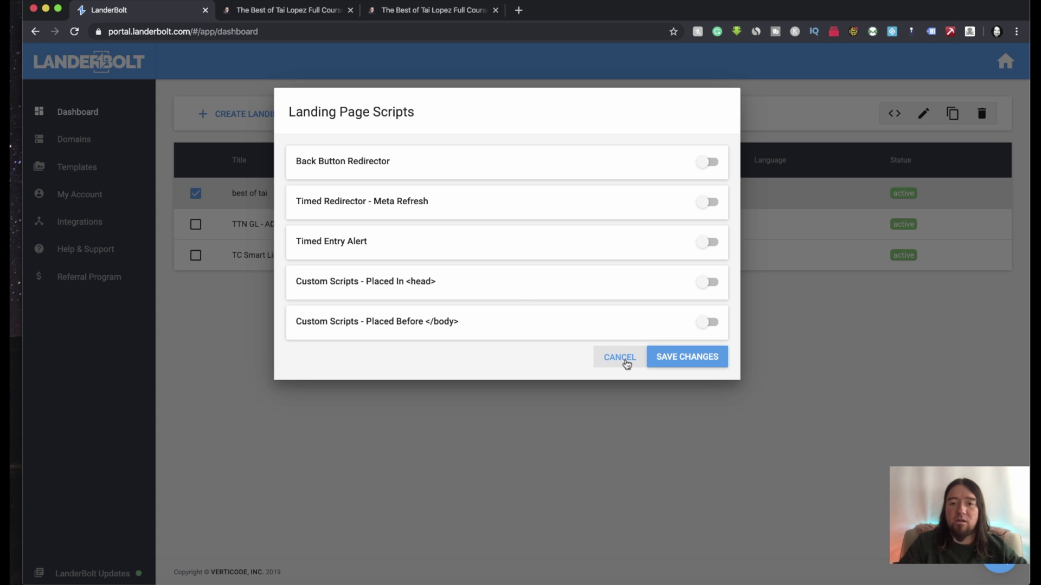
{"action": "left_click", "coordinate": [627, 363]}
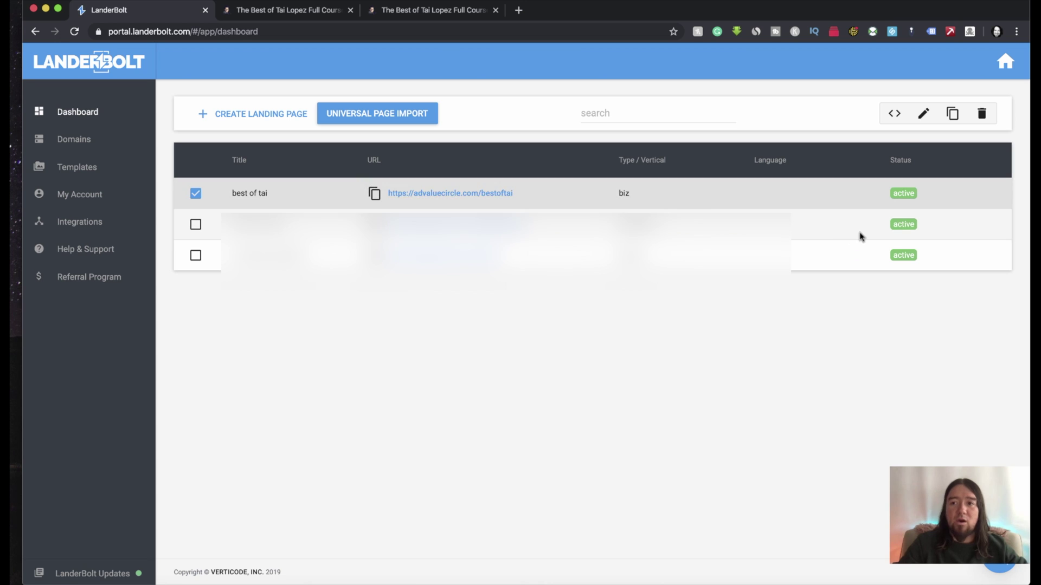
Open best of tai's properties and load the page in Page Builder.
{"action": "left_click", "coordinate": [923, 114]}
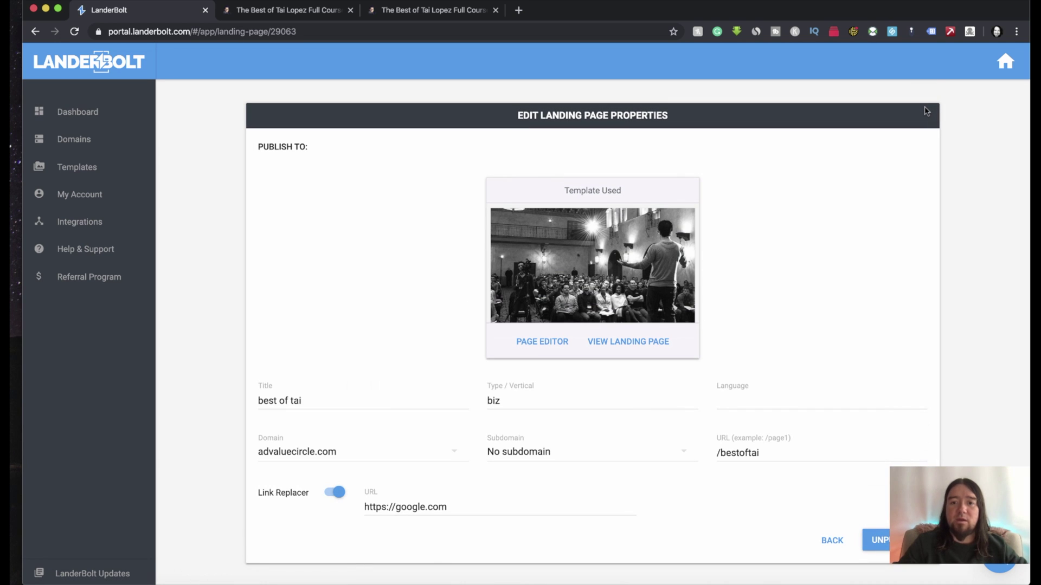
{"action": "scroll", "coordinate": [649, 254], "scroll_direction": "down", "scroll_amount": 1}
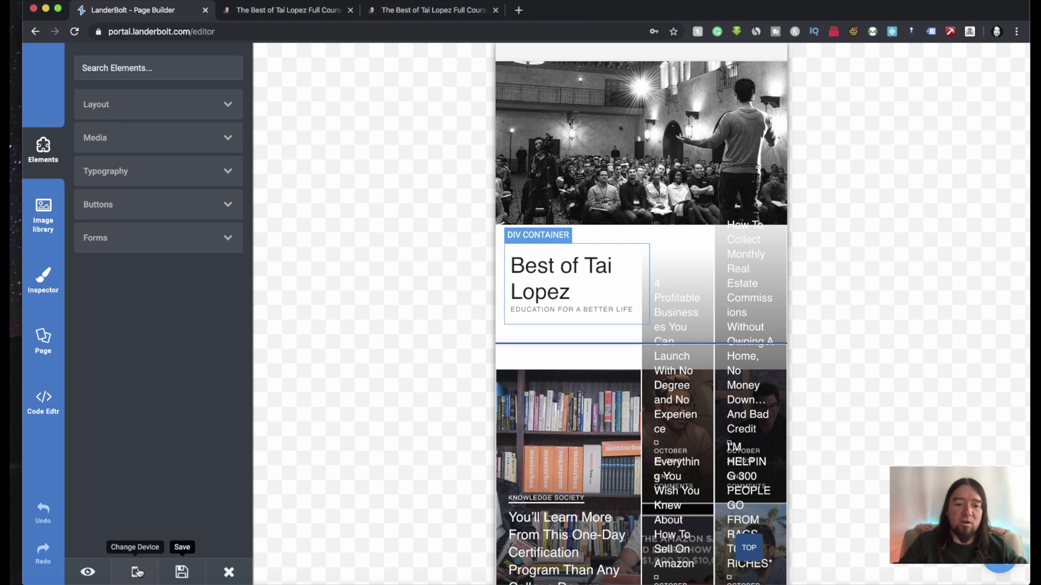
{"action": "left_click", "coordinate": [135, 572]}
Show the canvas at Desktop width and confirm the Members header link points to google.com.
{"action": "left_click", "coordinate": [230, 446]}
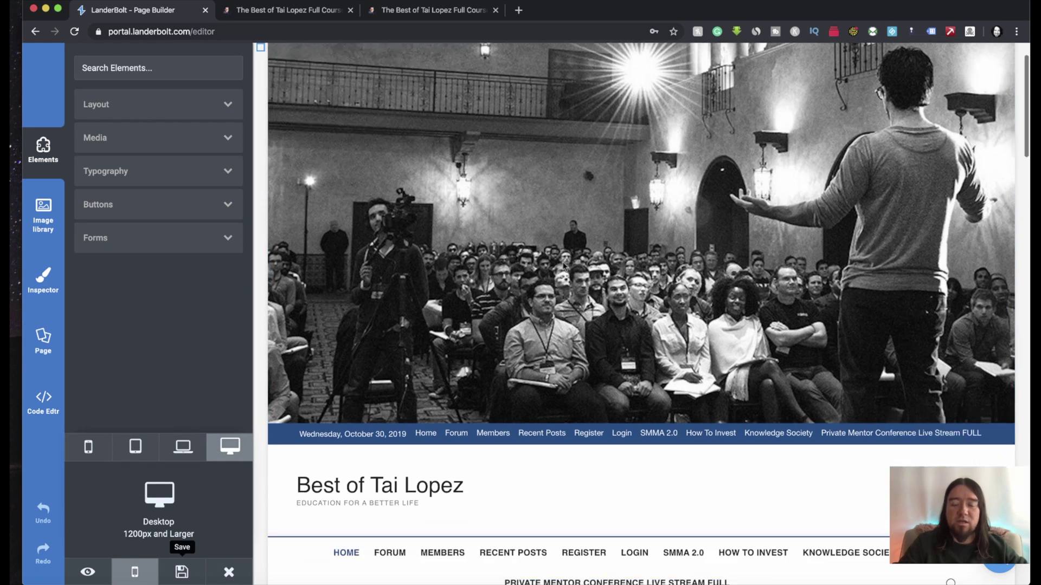
{"action": "scroll", "coordinate": [575, 244], "scroll_direction": "down", "scroll_amount": 3}
{"action": "left_click", "coordinate": [593, 193]}
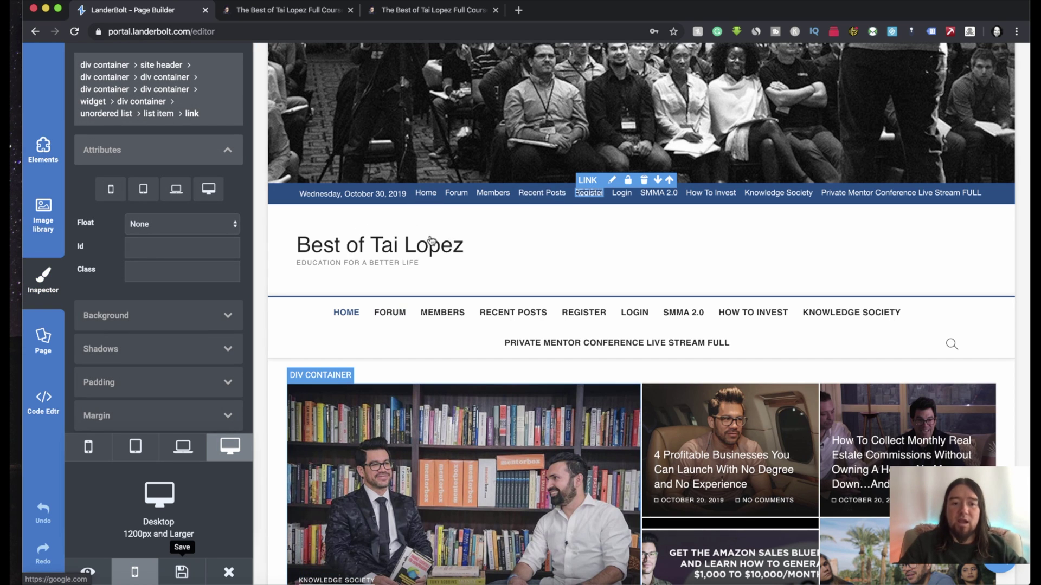
{"action": "scroll", "coordinate": [430, 239], "scroll_direction": "down", "scroll_amount": 2}
{"action": "scroll", "coordinate": [430, 238], "scroll_direction": "down", "scroll_amount": 1}
{"action": "scroll", "coordinate": [320, 132], "scroll_direction": "up", "scroll_amount": 6}
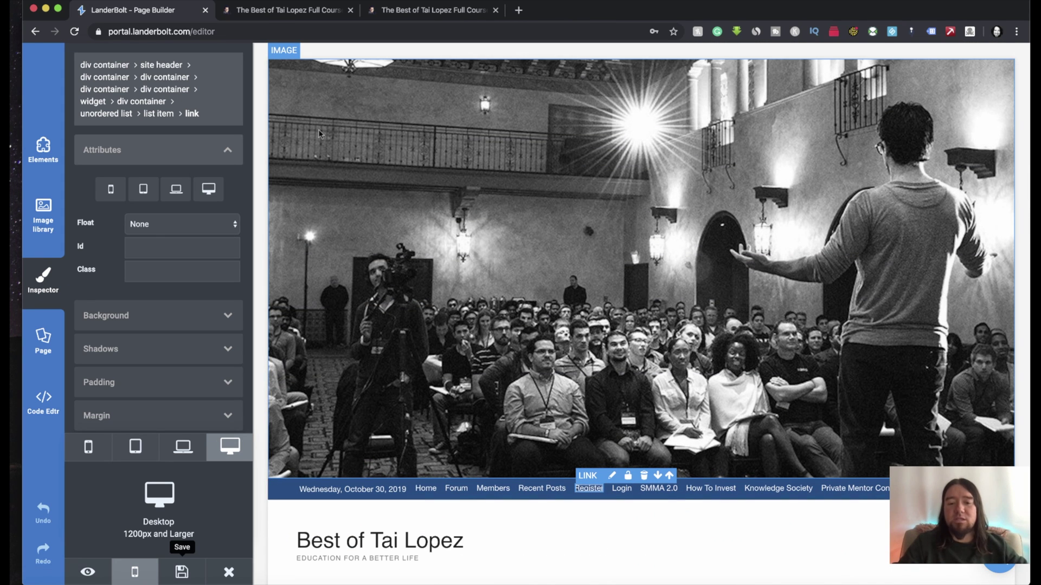
{"action": "scroll", "coordinate": [517, 372], "scroll_direction": "down", "scroll_amount": 4}
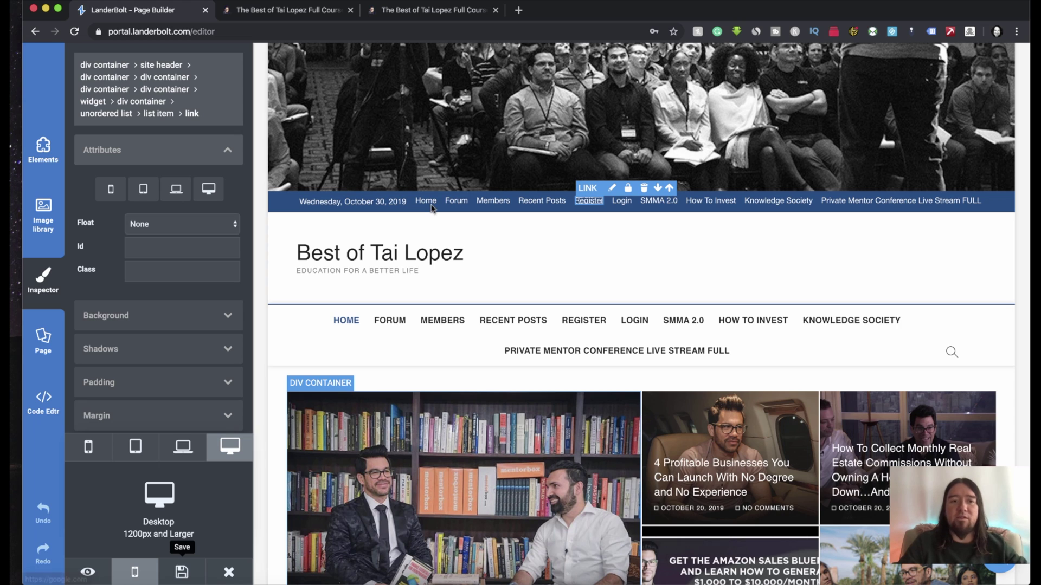
{"action": "left_click", "coordinate": [492, 201]}
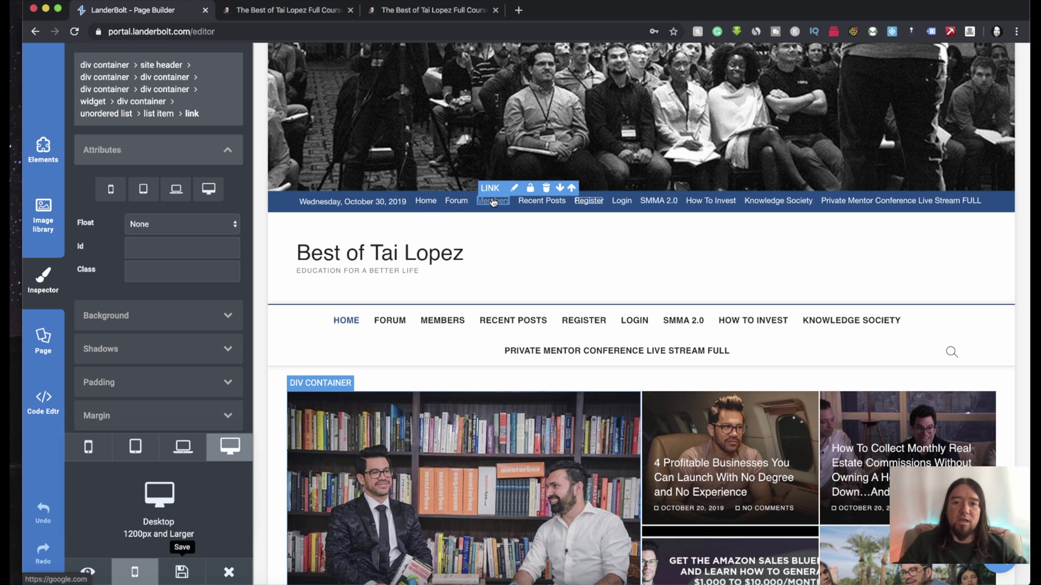
{"action": "left_click", "coordinate": [514, 190]}
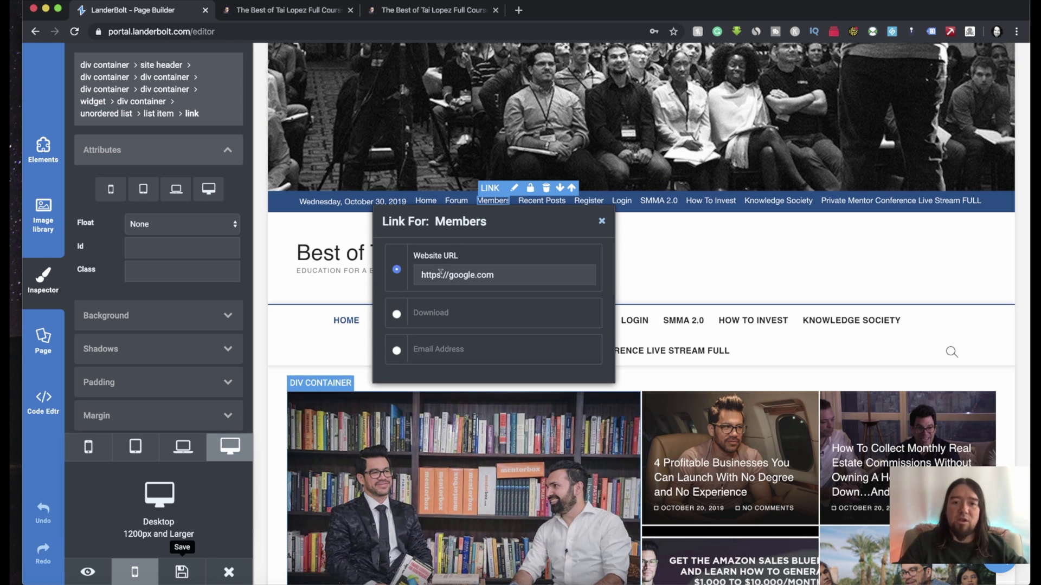
{"action": "left_click", "coordinate": [669, 269]}
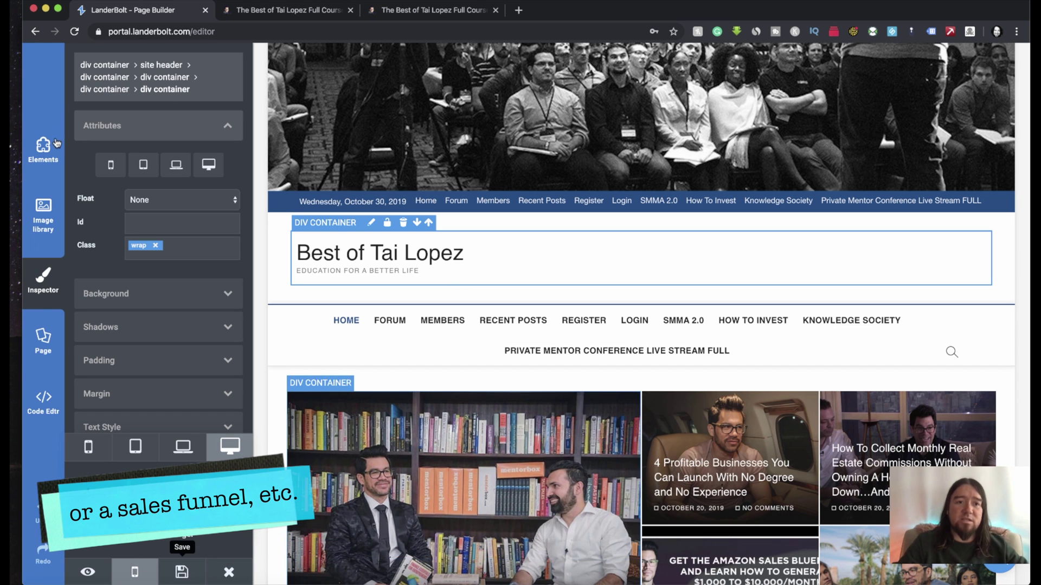
{"action": "left_click", "coordinate": [229, 572]}
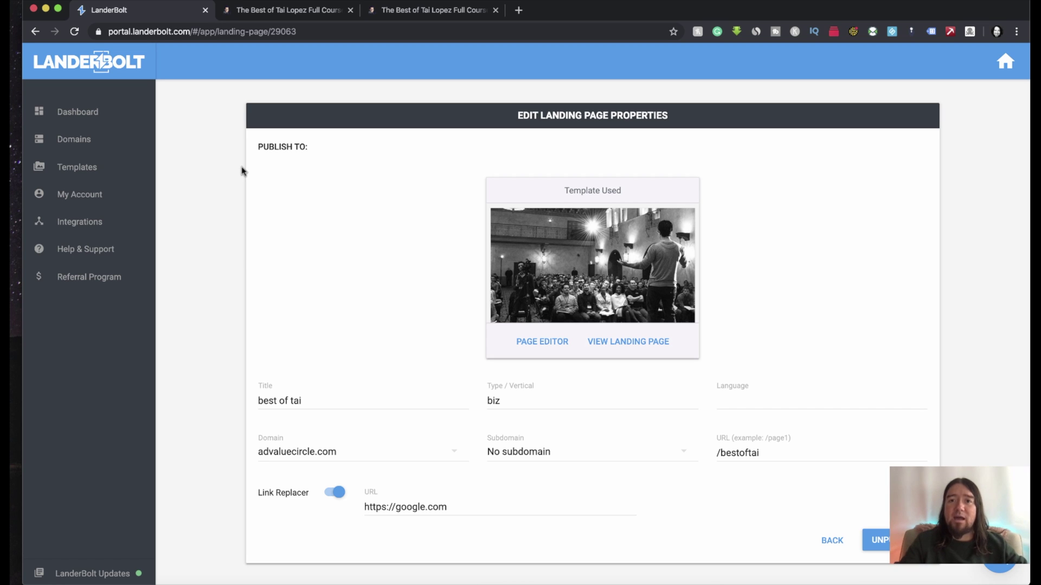
Go back to the LanderBolt landing-page list.
{"action": "left_click", "coordinate": [72, 112]}
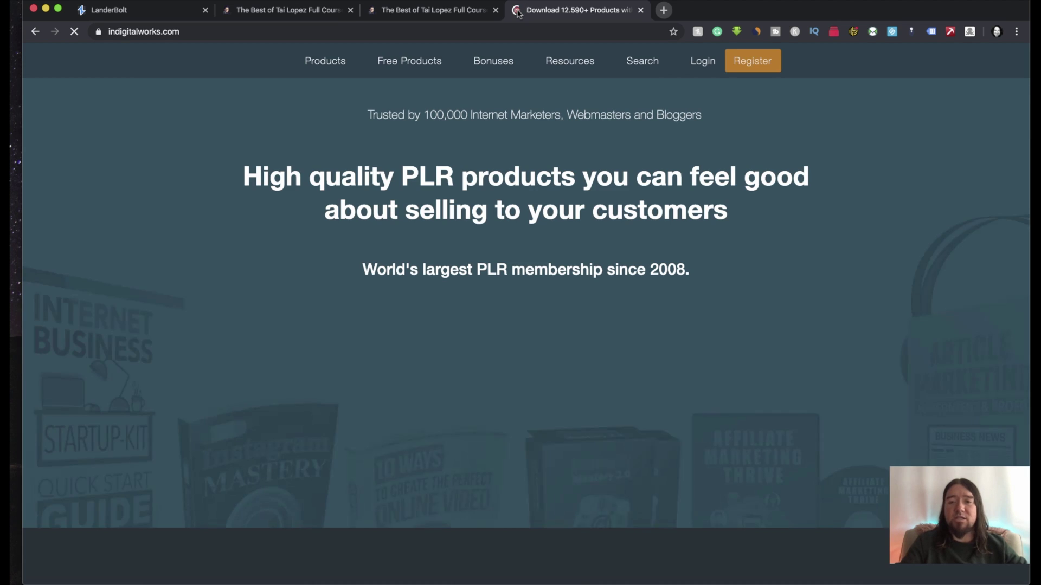
Log in to InDigitalWorks and open the Internet Marketing For Complete Beginners ebook.
{"action": "mouse_move", "coordinate": [642, 61]}
{"action": "left_click", "coordinate": [700, 61]}
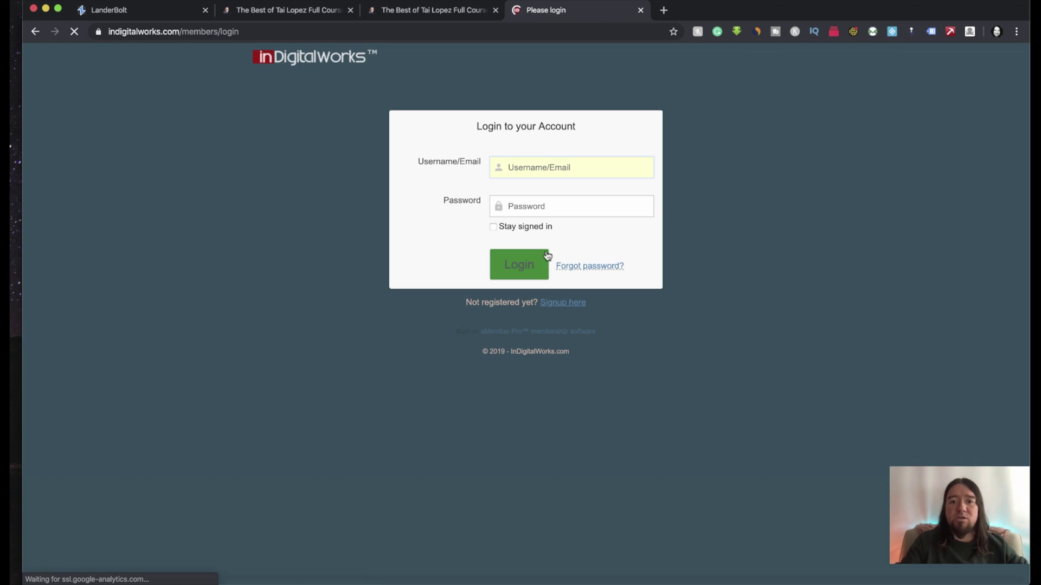
{"action": "left_click", "coordinate": [525, 267]}
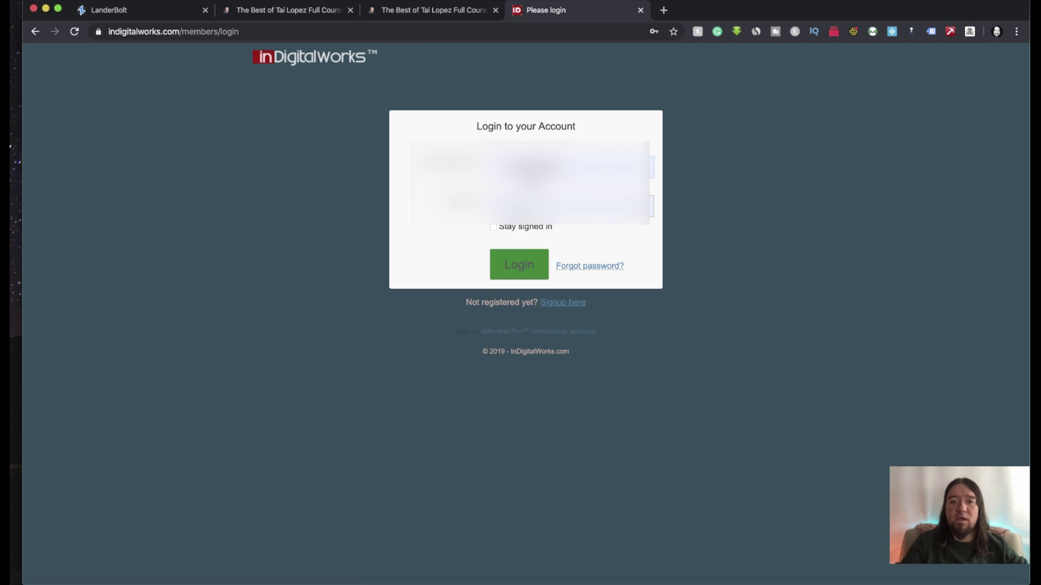
{"action": "left_click", "coordinate": [515, 267]}
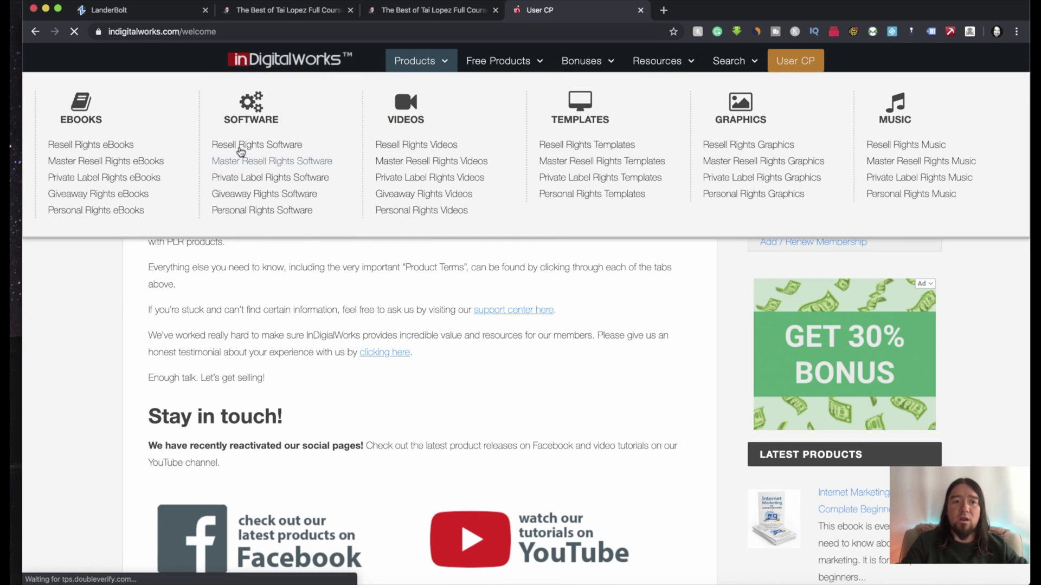
{"action": "left_click", "coordinate": [91, 162]}
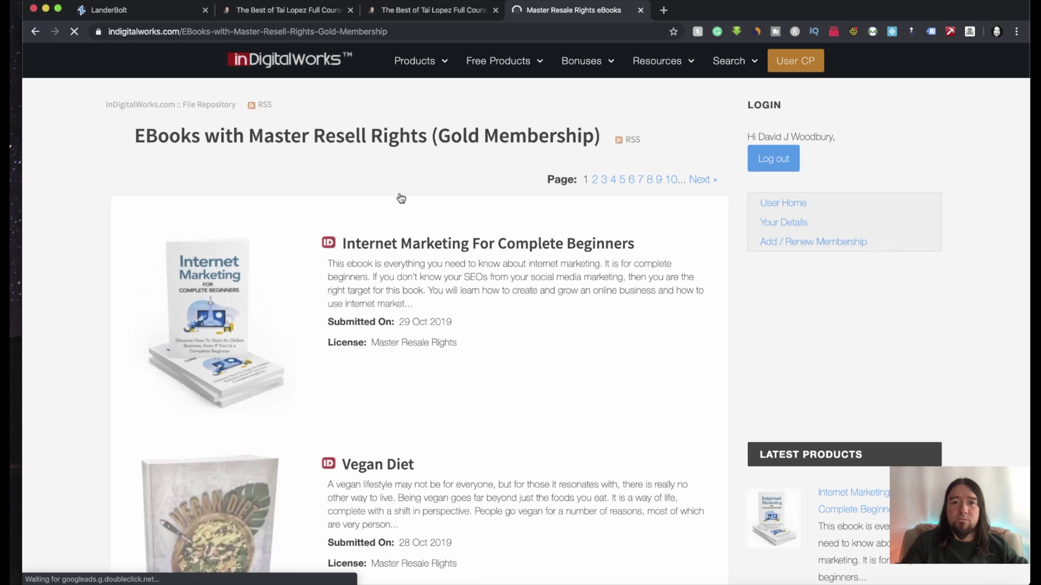
{"action": "left_click", "coordinate": [414, 247]}
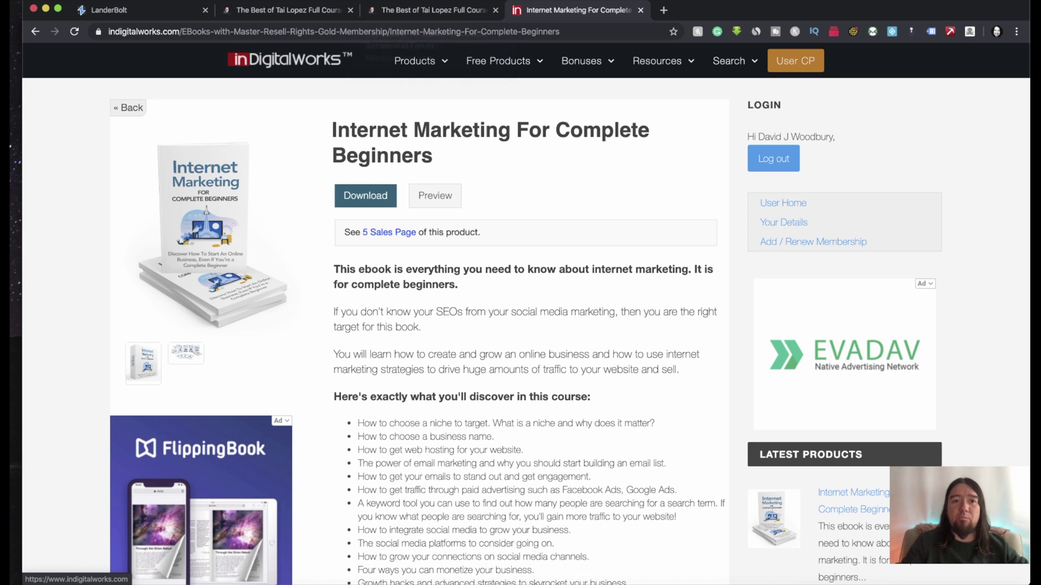
{"action": "left_click", "coordinate": [132, 11]}
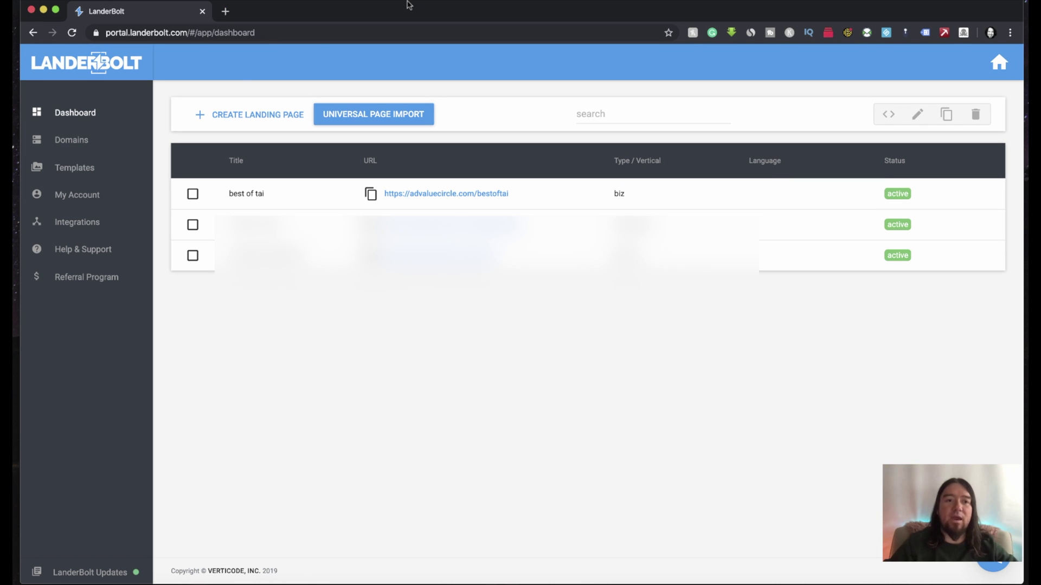
Browse the template library and pick Listicle Page 2 under Blog / Listicle.
{"action": "left_click", "coordinate": [77, 170]}
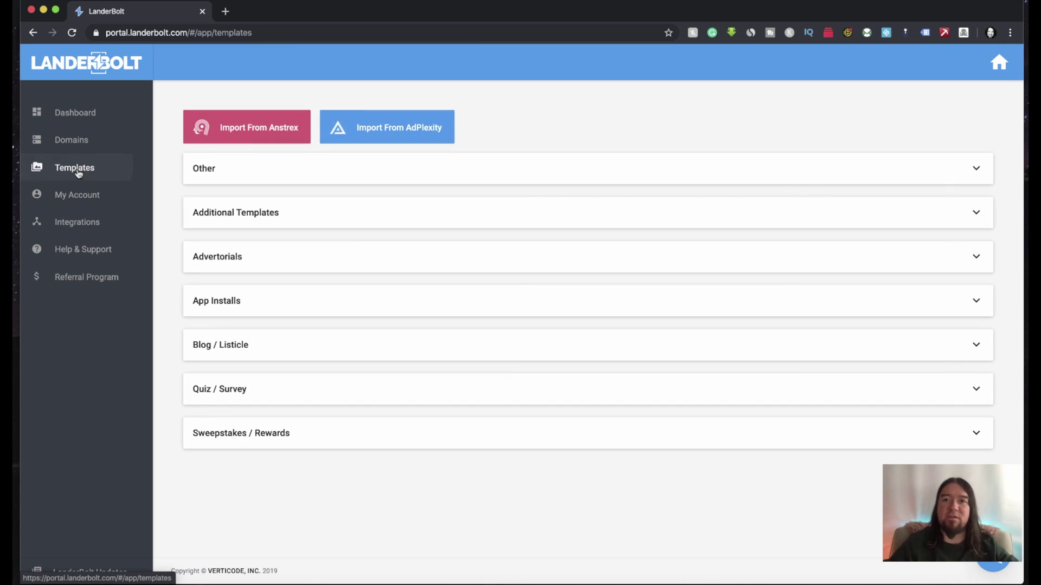
{"action": "left_click", "coordinate": [398, 175]}
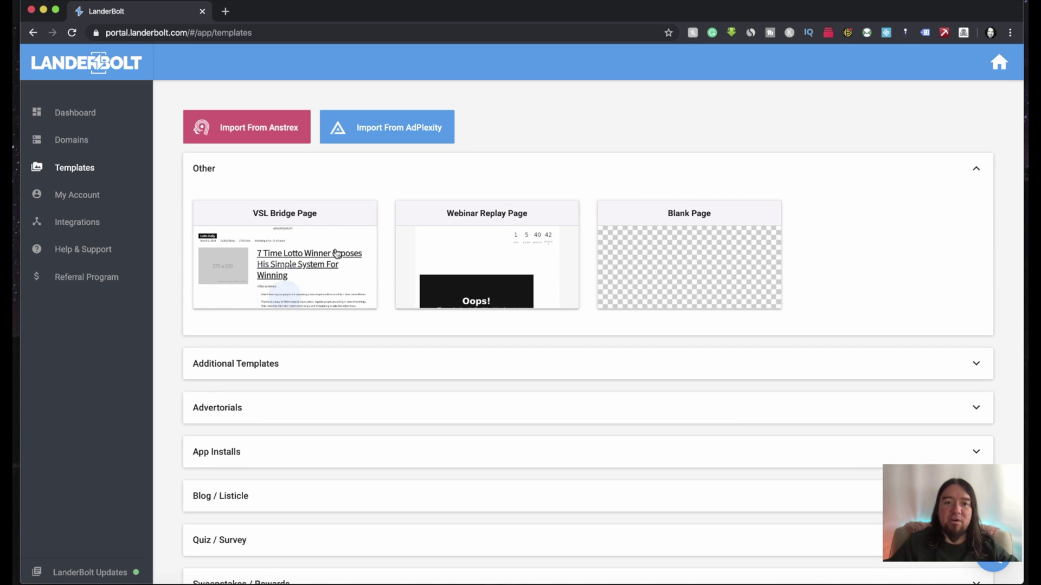
{"action": "left_click", "coordinate": [269, 262]}
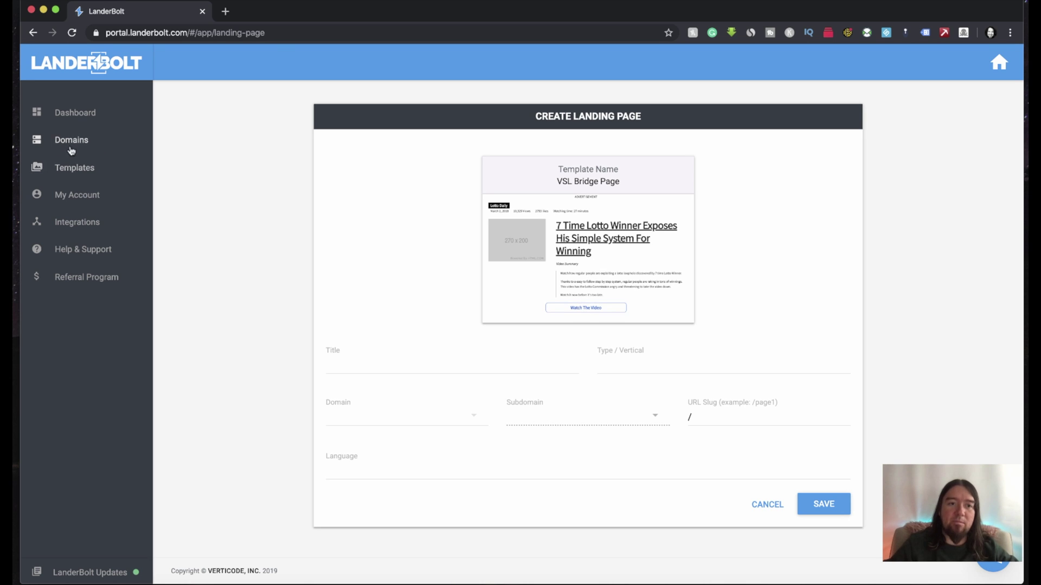
{"action": "left_click", "coordinate": [75, 168]}
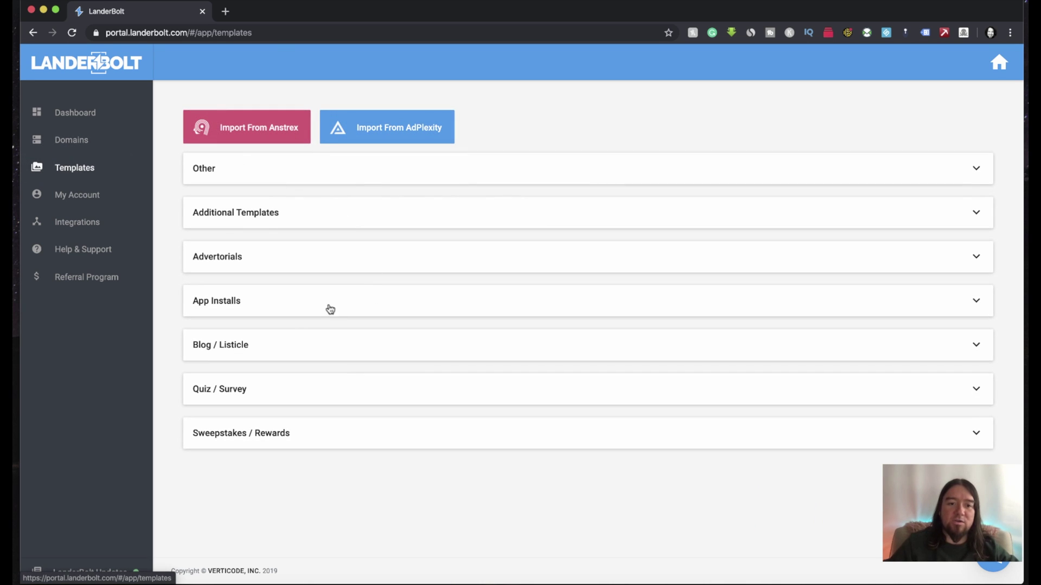
{"action": "left_click", "coordinate": [272, 343]}
{"action": "scroll", "coordinate": [269, 342], "scroll_direction": "down", "scroll_amount": 2}
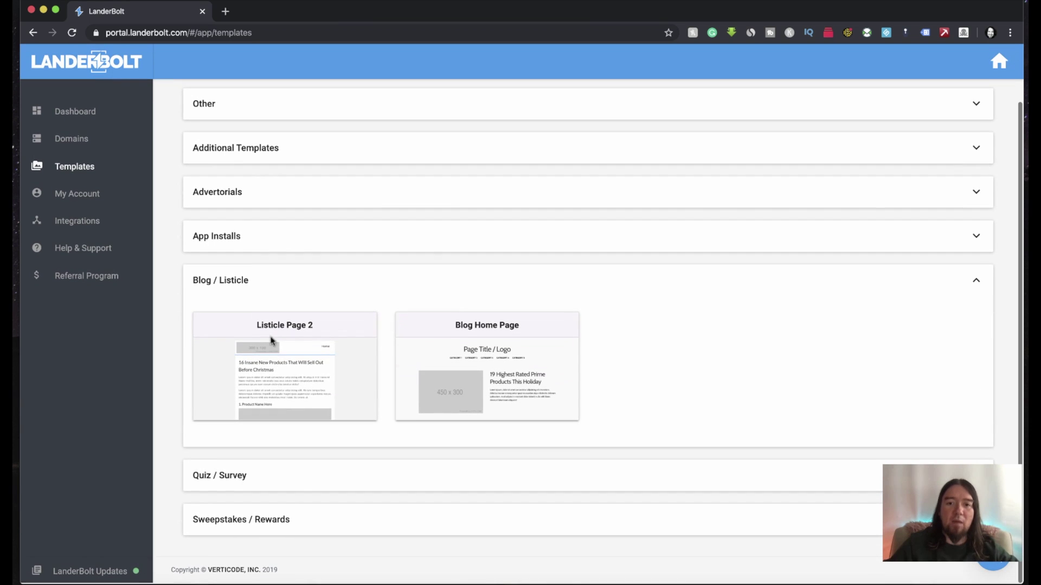
{"action": "left_click", "coordinate": [286, 386]}
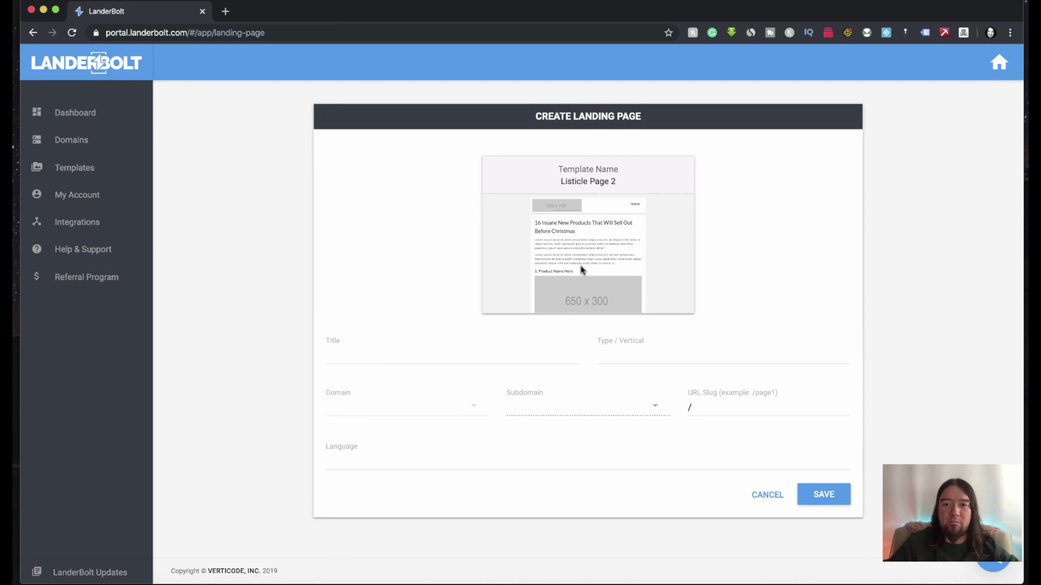
Create the 'test' landing page on advaluecircle.com with URL slug /test, then save and publish it.
{"action": "left_click", "coordinate": [358, 351]}
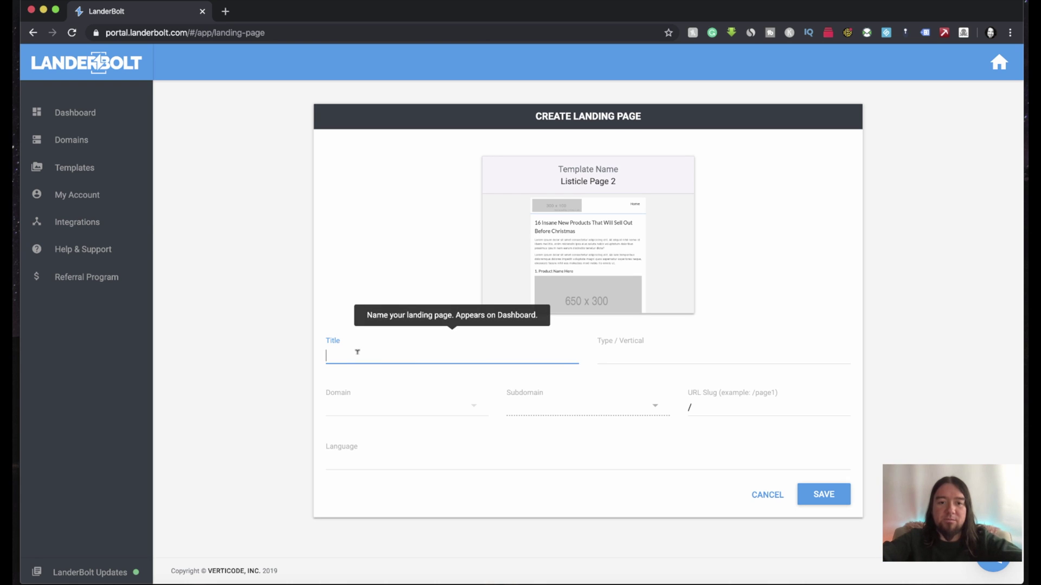
{"action": "type", "text": "test"}
{"action": "key", "text": "Tab"}
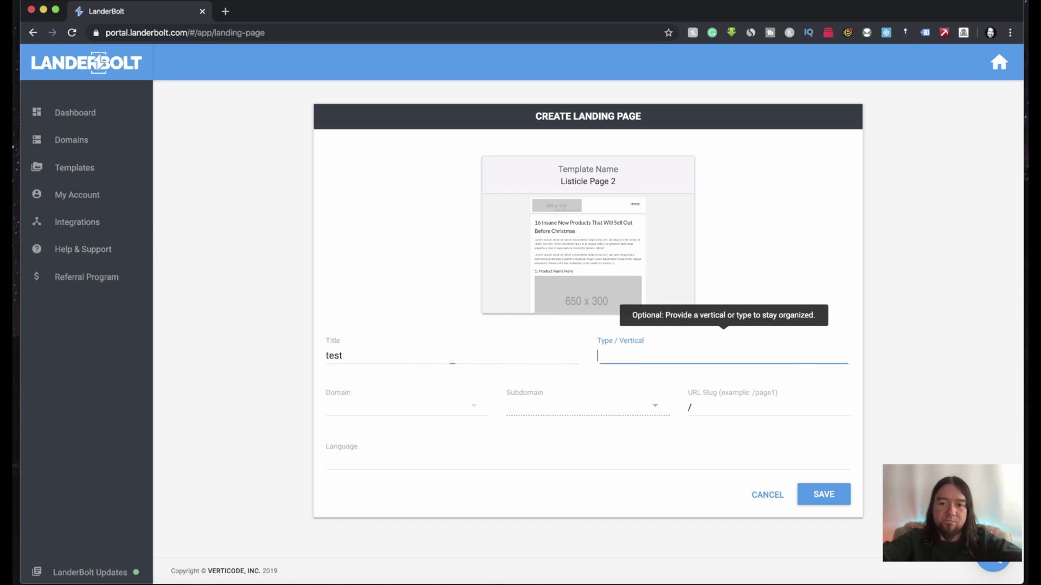
{"action": "type", "text": "test"}
{"action": "key", "text": "Tab"}
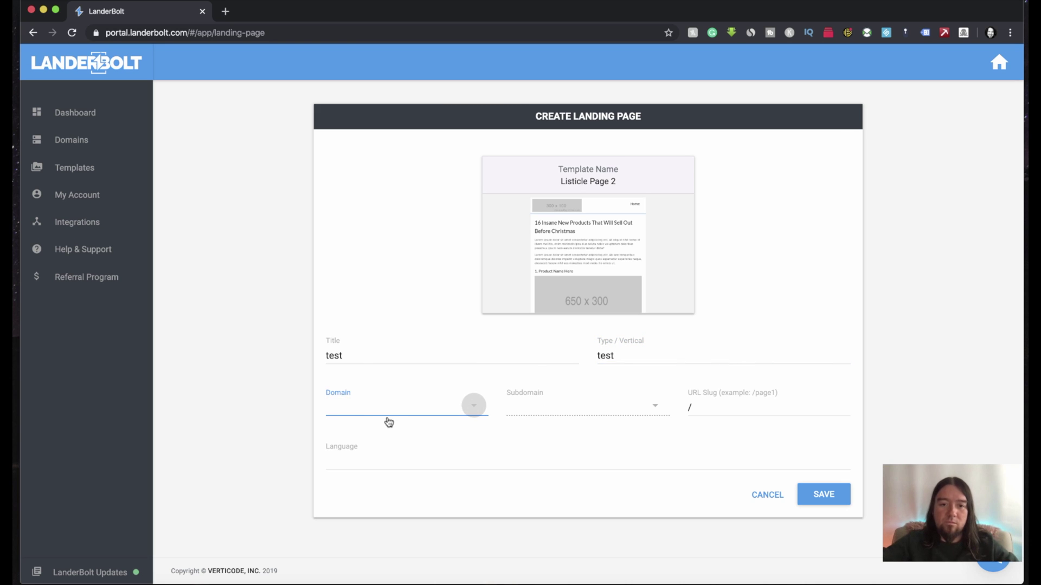
{"action": "left_click", "coordinate": [395, 412]}
{"action": "left_click", "coordinate": [756, 406]}
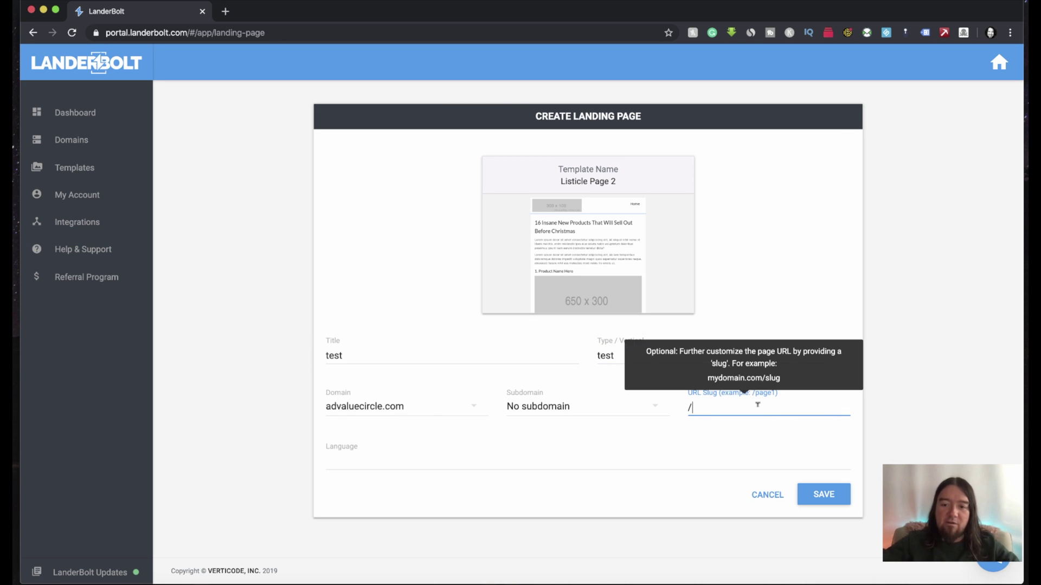
{"action": "type", "text": "test"}
{"action": "left_click", "coordinate": [823, 494]}
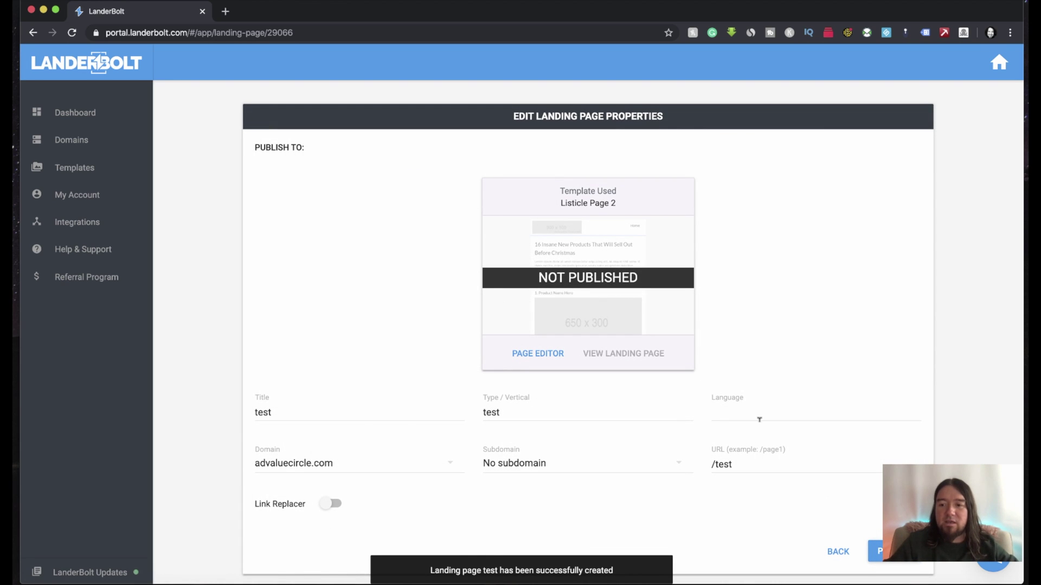
{"action": "left_click", "coordinate": [877, 551]}
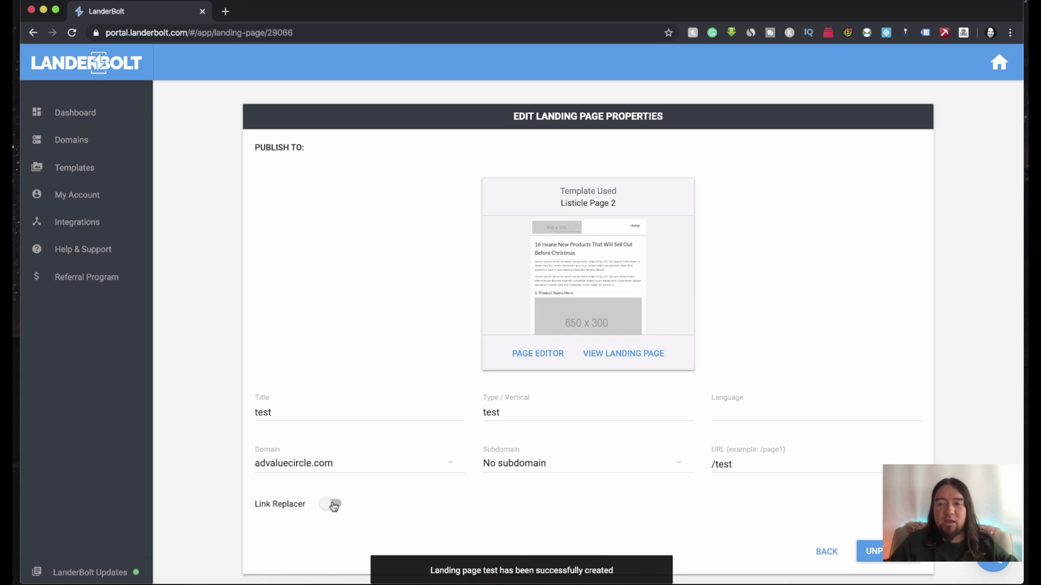
{"action": "left_click", "coordinate": [604, 359]}
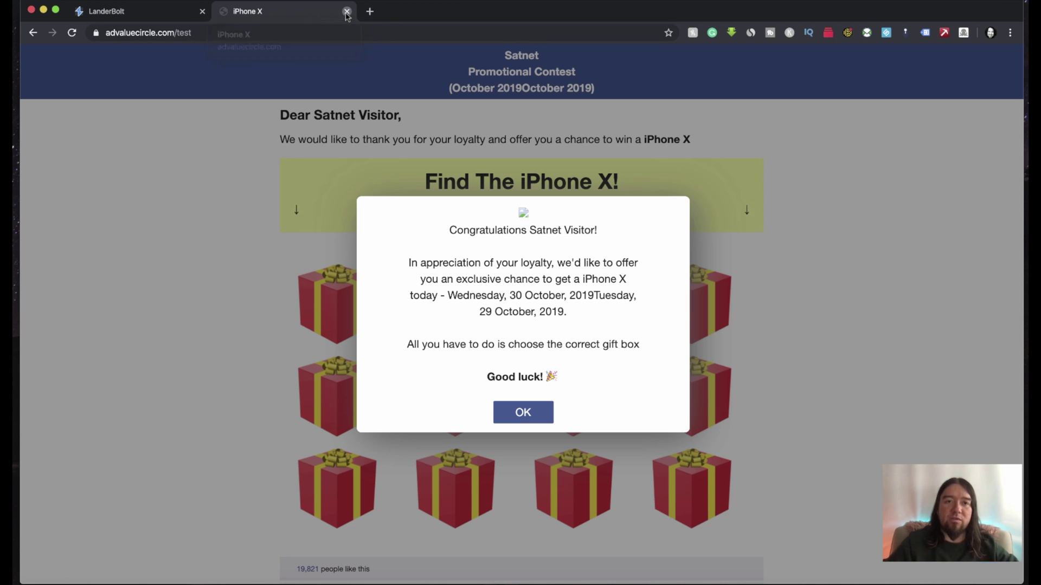
{"action": "left_click", "coordinate": [346, 12]}
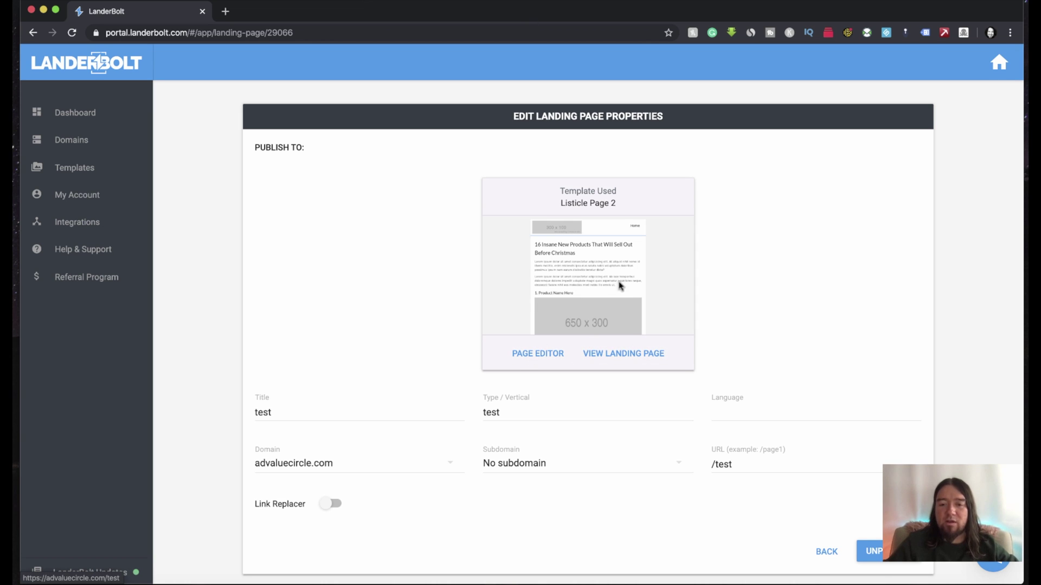
Browse the Quiz/Survey, Sweepstakes/Rewards, Blog/Listicle, App Installs, Advertorials and Additional Templates categories.
{"action": "left_click", "coordinate": [82, 167]}
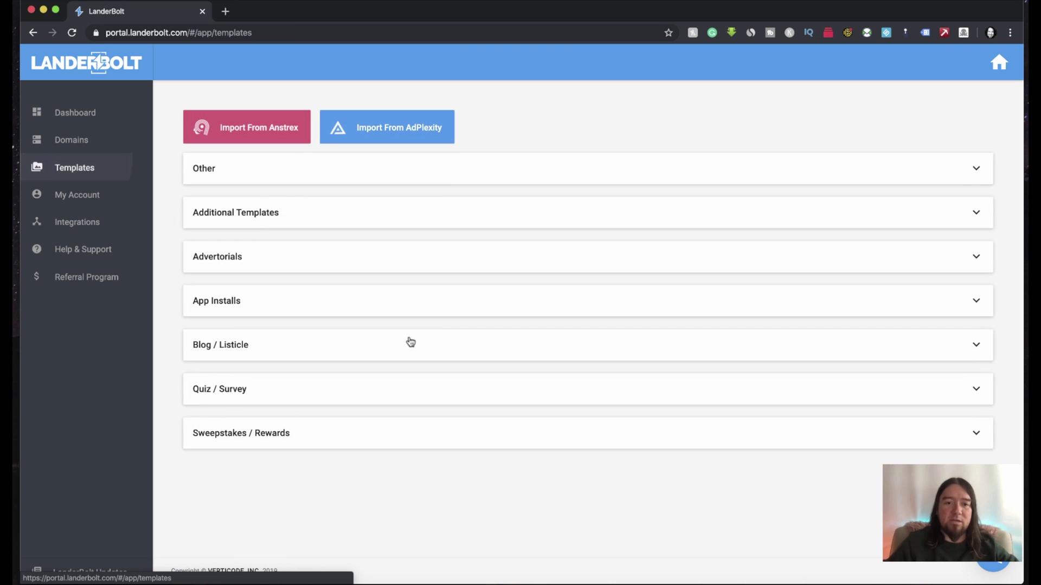
{"action": "left_click", "coordinate": [262, 390]}
{"action": "scroll", "coordinate": [262, 390], "scroll_direction": "down", "scroll_amount": 2}
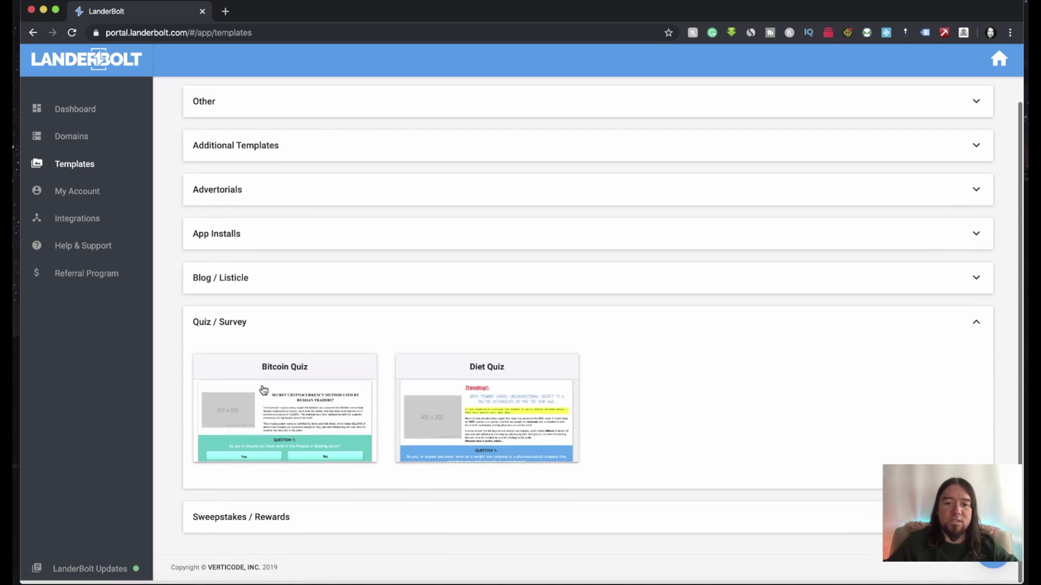
{"action": "left_click", "coordinate": [261, 521]}
{"action": "mouse_move", "coordinate": [890, 573]}
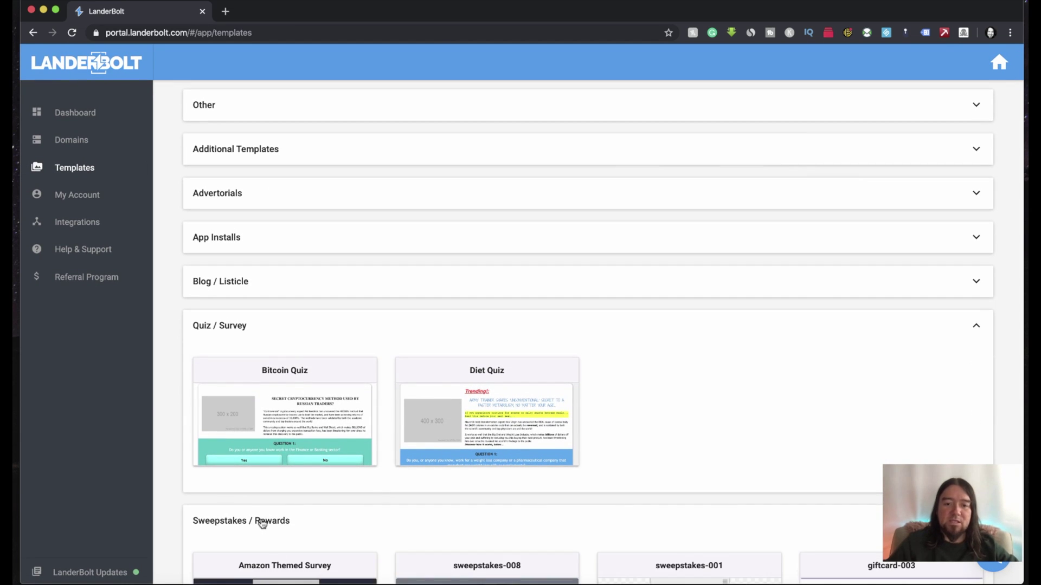
{"action": "scroll", "coordinate": [261, 522], "scroll_direction": "down", "scroll_amount": 4}
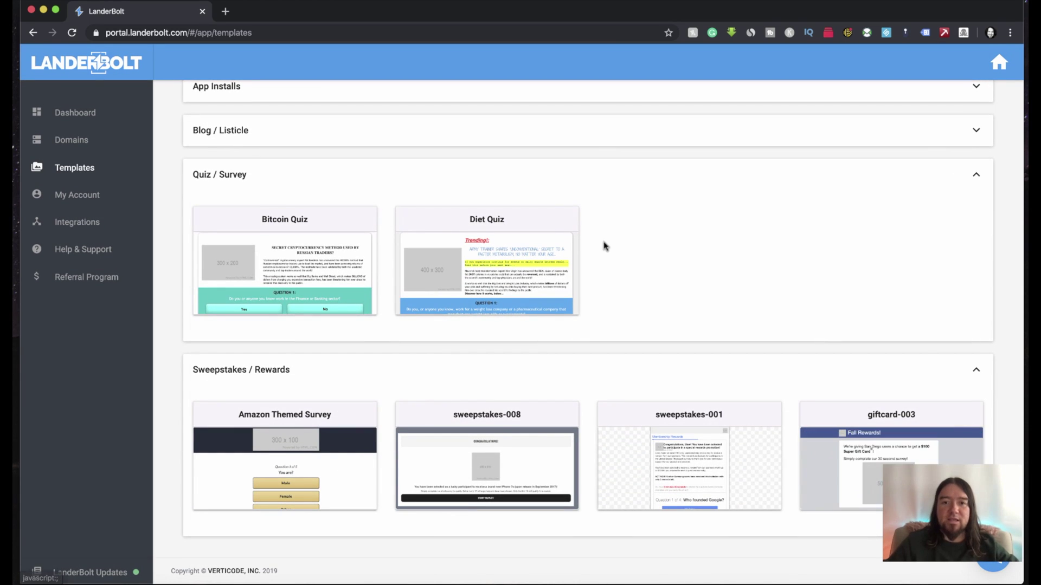
{"action": "scroll", "coordinate": [603, 245], "scroll_direction": "up", "scroll_amount": 5}
{"action": "left_click", "coordinate": [211, 322]}
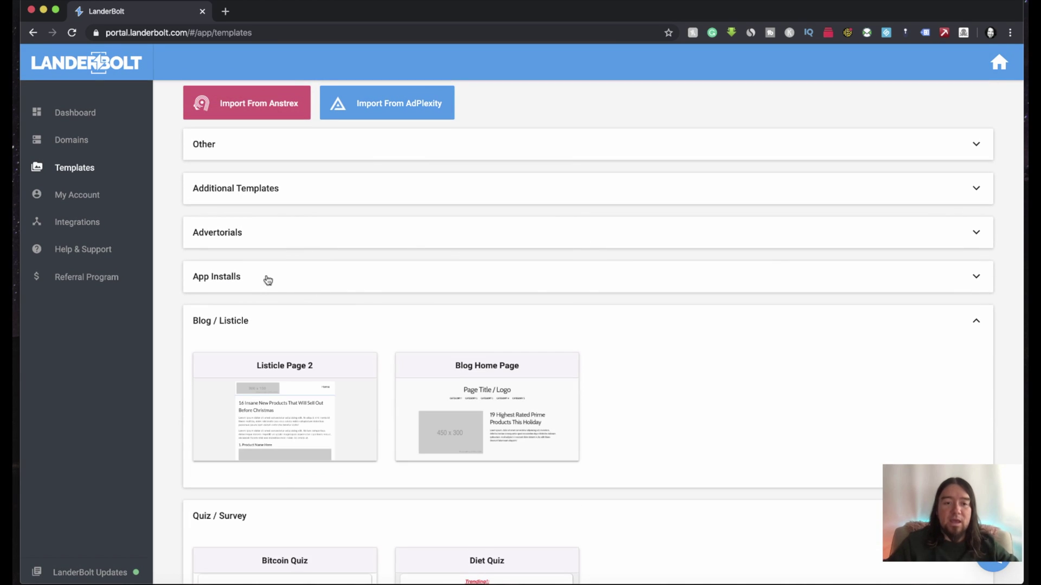
{"action": "left_click", "coordinate": [275, 276]}
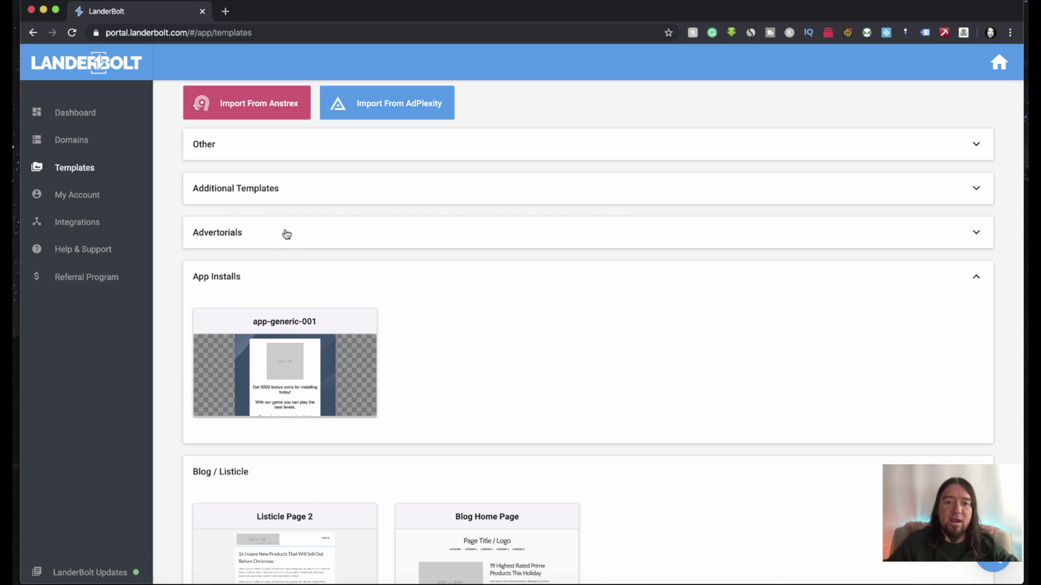
{"action": "left_click", "coordinate": [282, 232]}
{"action": "scroll", "coordinate": [411, 325], "scroll_direction": "down", "scroll_amount": 3}
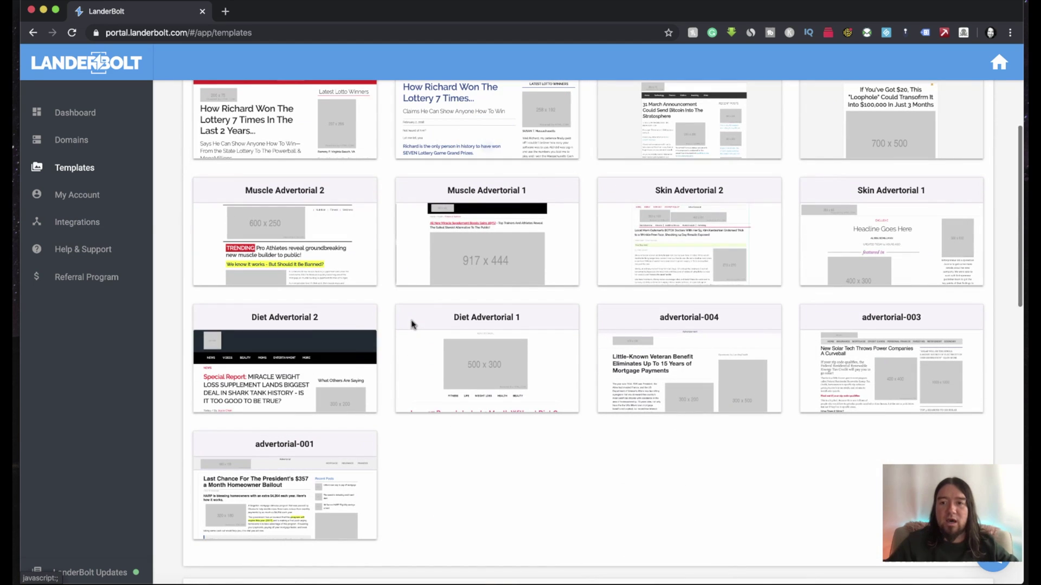
{"action": "scroll", "coordinate": [694, 229], "scroll_direction": "up", "scroll_amount": 5}
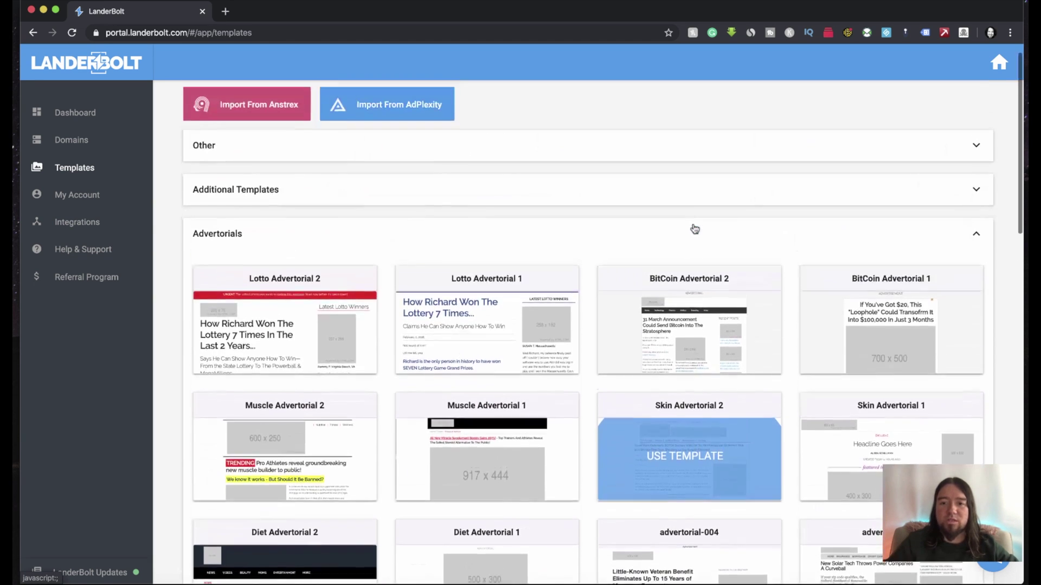
{"action": "left_click", "coordinate": [259, 215]}
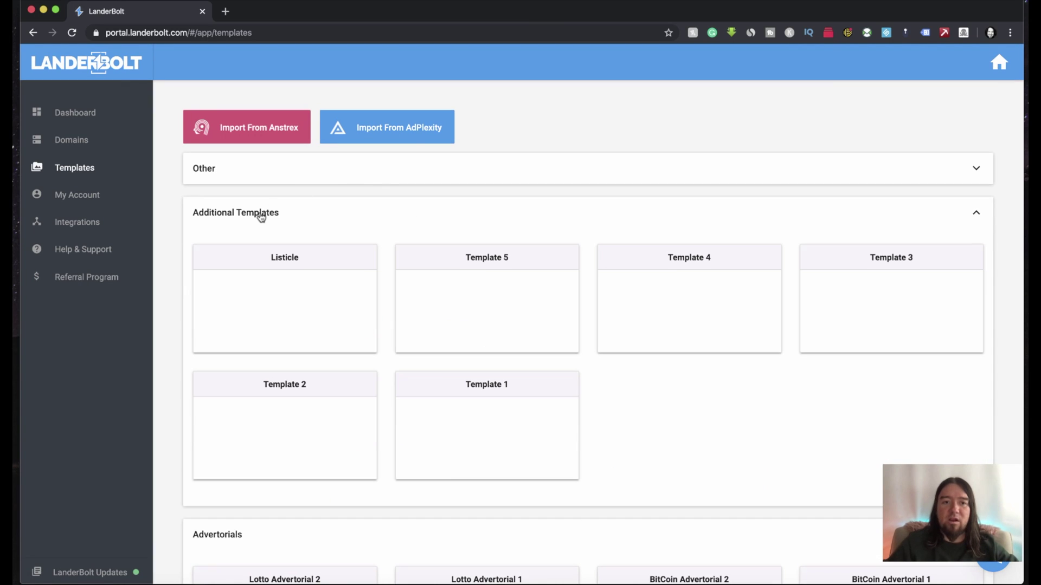
{"action": "mouse_move", "coordinate": [284, 309]}
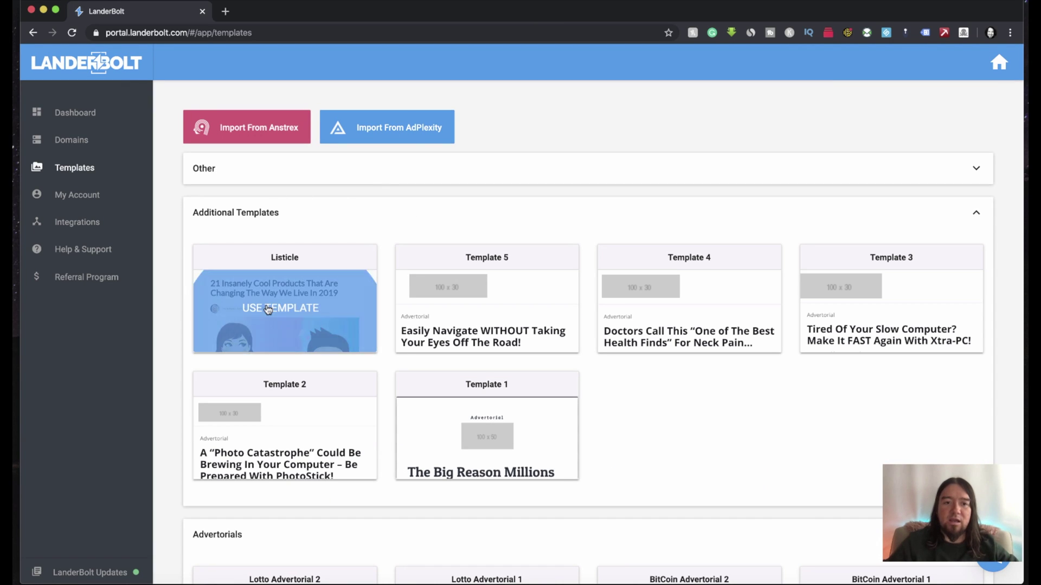
Start a new landing page from the Additional Templates Listicle template.
{"action": "left_click", "coordinate": [252, 323]}
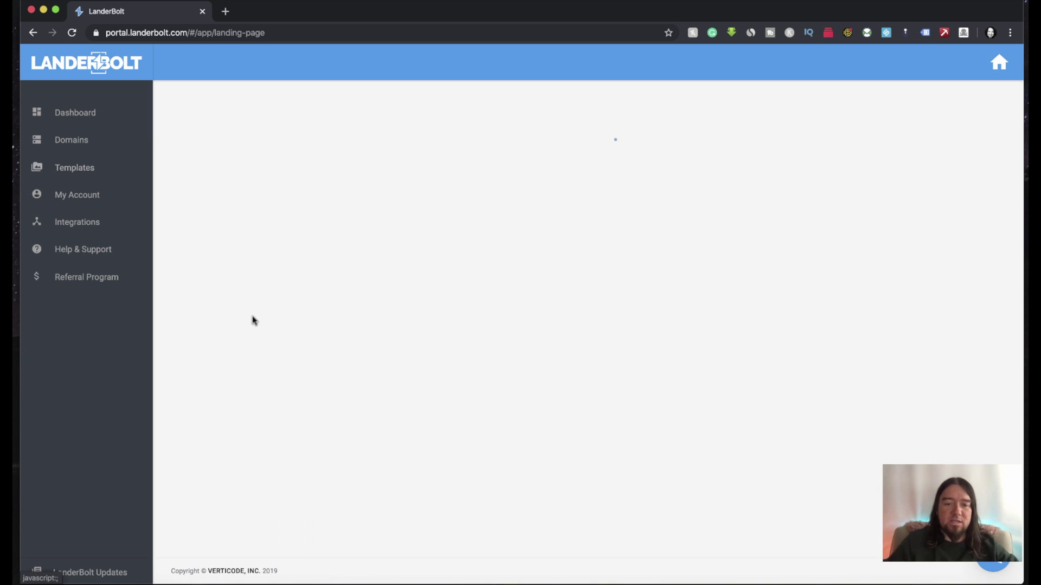